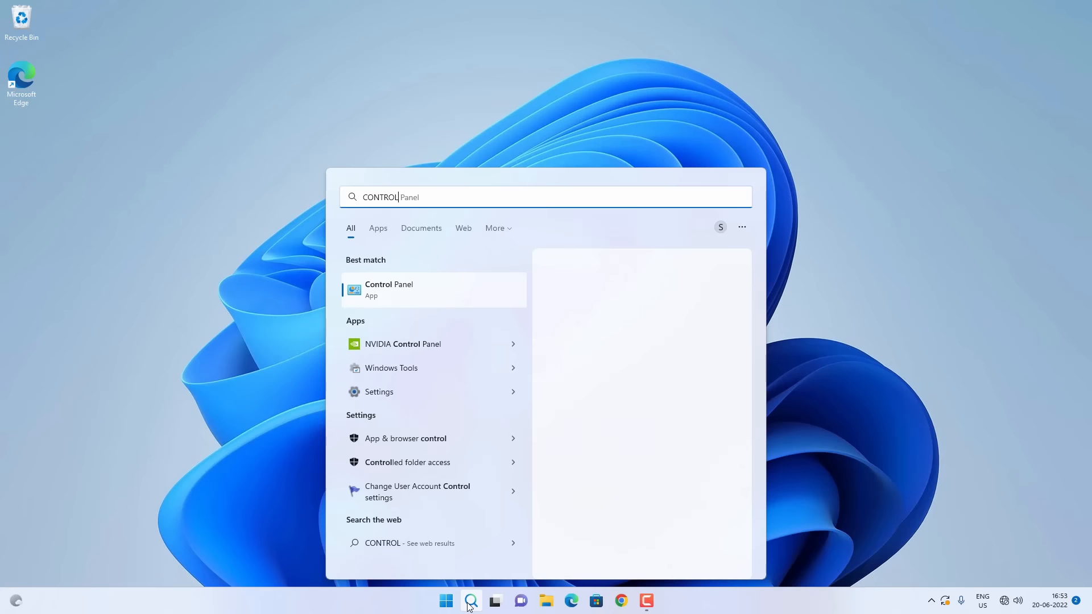
# Open Control Panel in Large icons view and bring up the adapter settings from Network and Sharing Center.
pyautogui.click(397, 297)
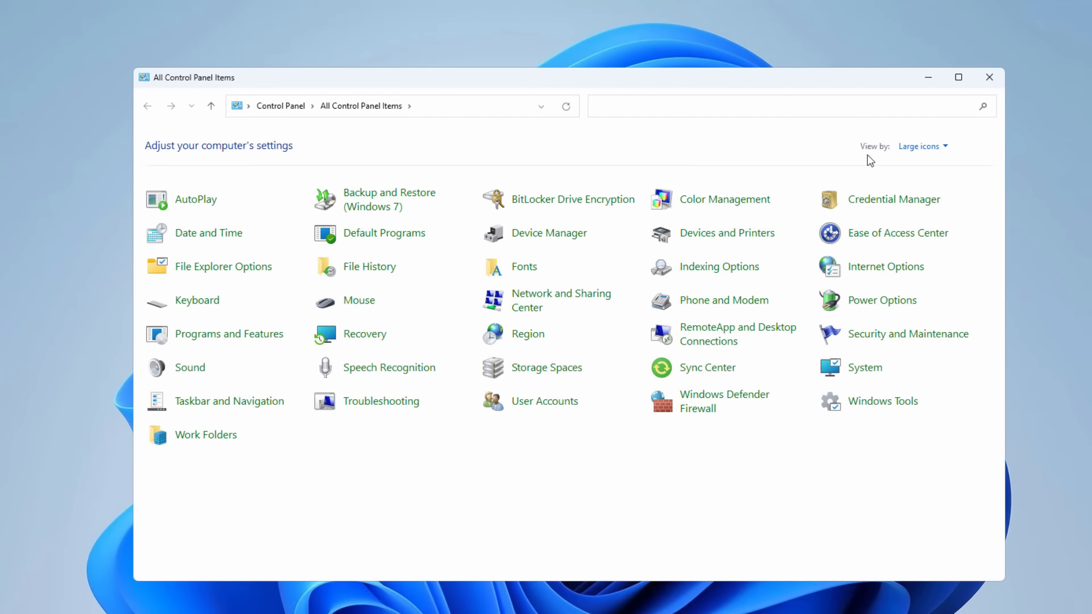
pyautogui.click(921, 147)
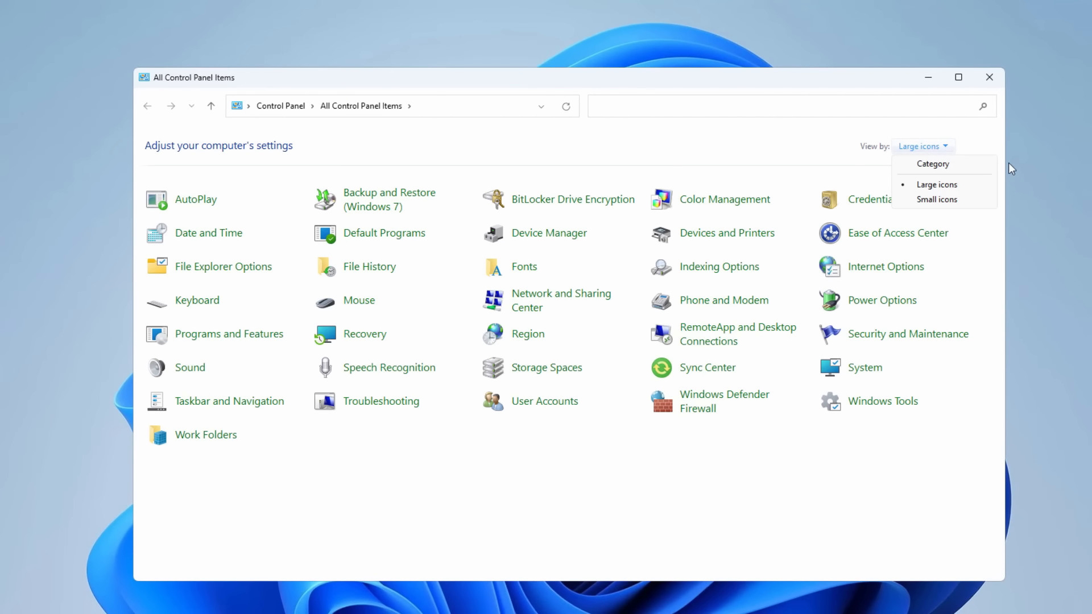
pyautogui.click(937, 185)
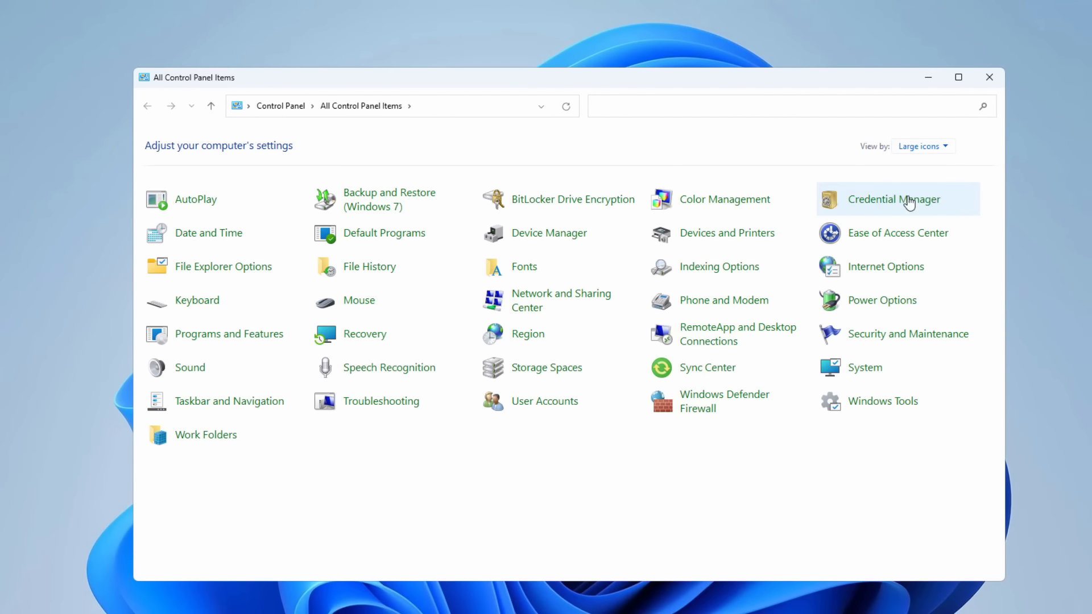
pyautogui.click(551, 295)
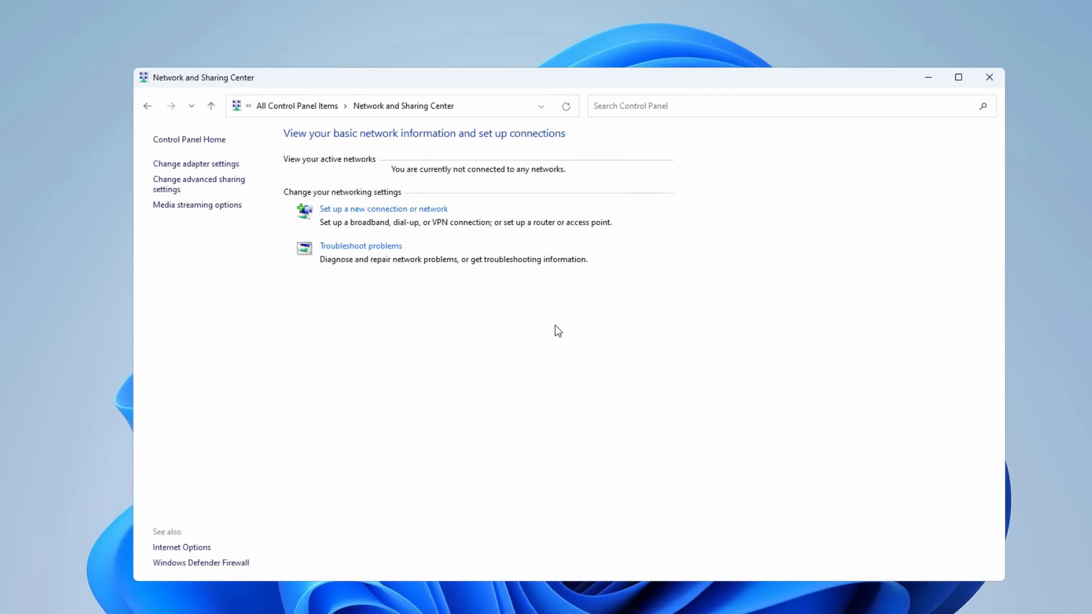
pyautogui.click(197, 166)
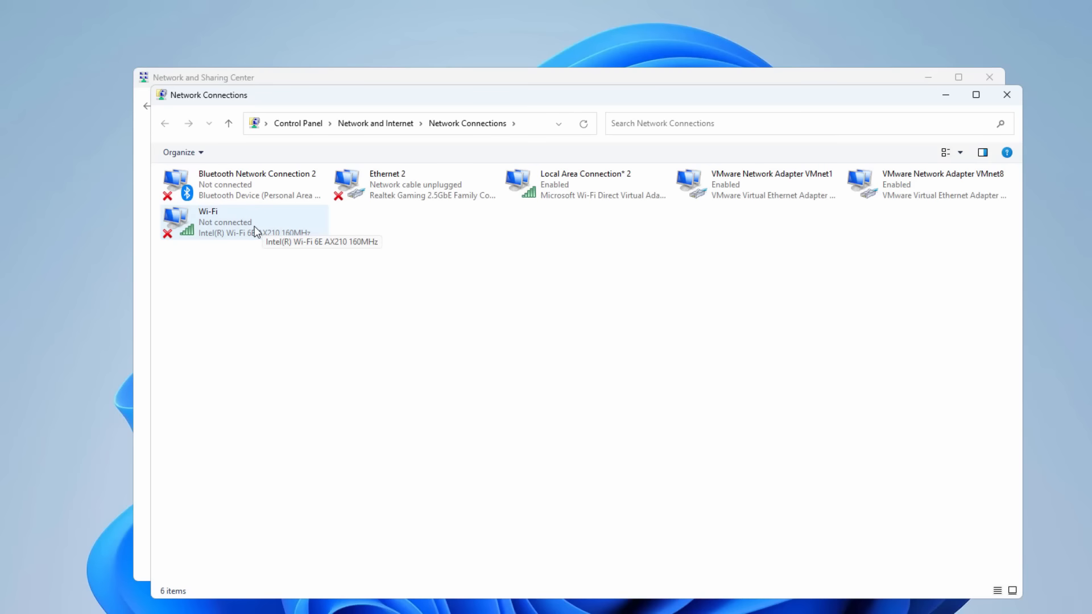
# Disable the Wi-Fi network adapter and enable it again.
pyautogui.rightClick(289, 226)
pyautogui.click(326, 235)
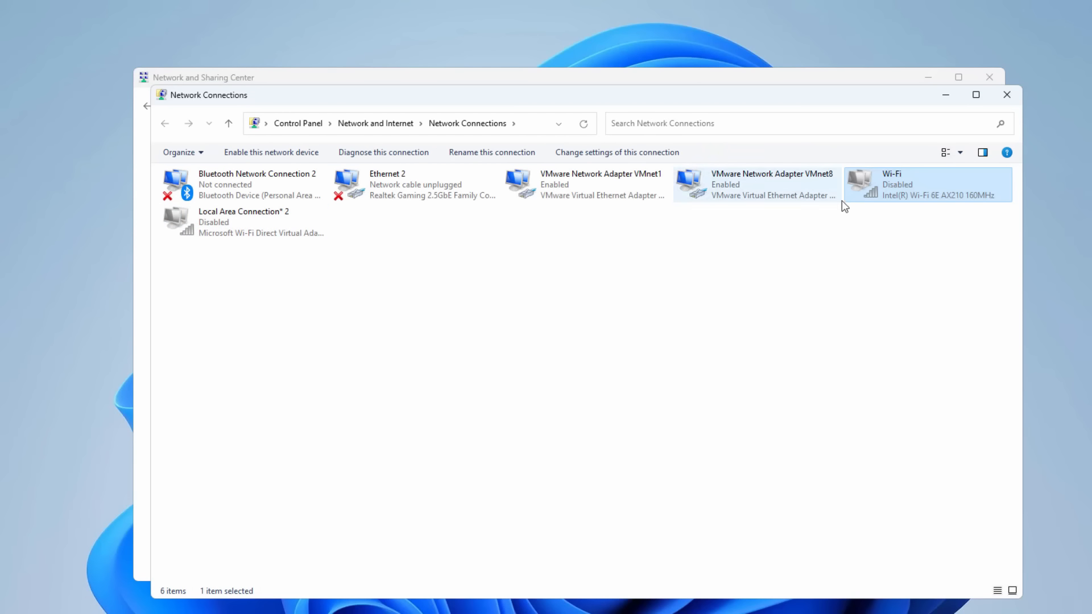
pyautogui.rightClick(875, 189)
pyautogui.click(898, 199)
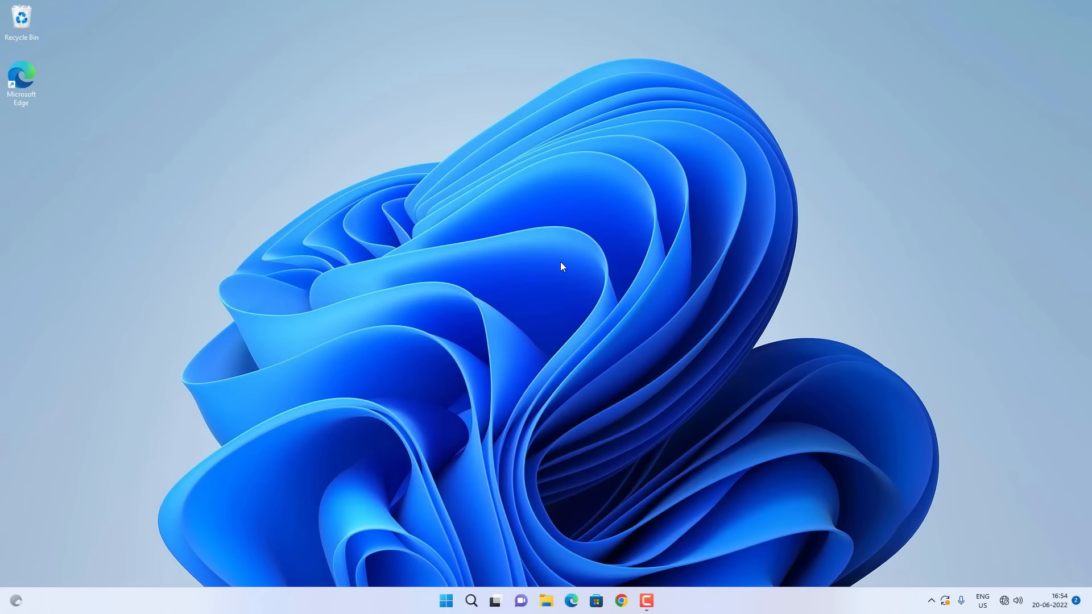
# In Windows Settings, open Network reset within the advanced network settings and reset all network settings.
pyautogui.click(446, 601)
pyautogui.click(463, 318)
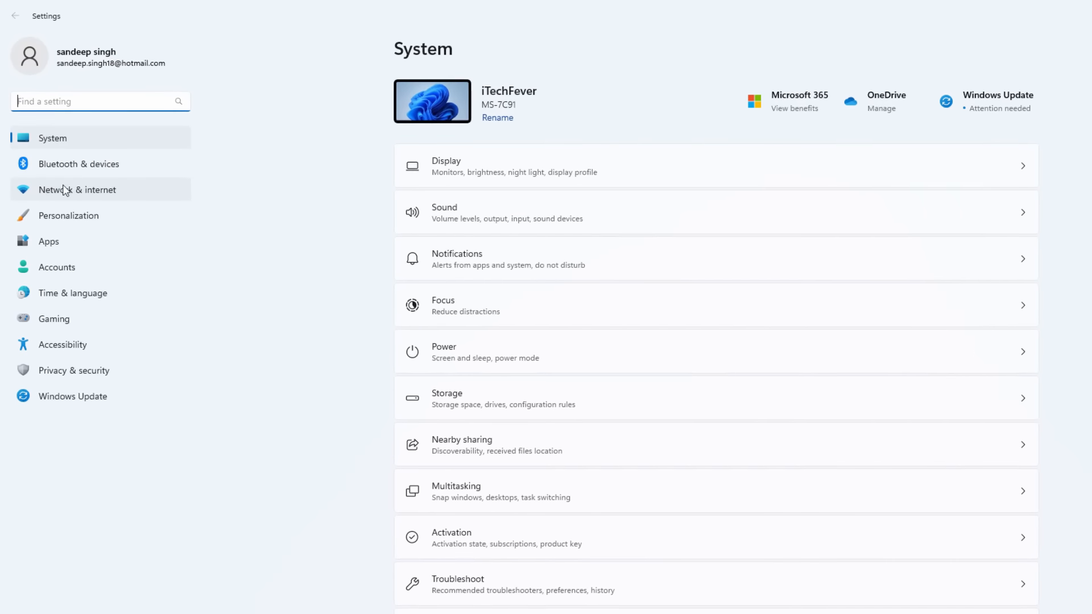
pyautogui.click(107, 178)
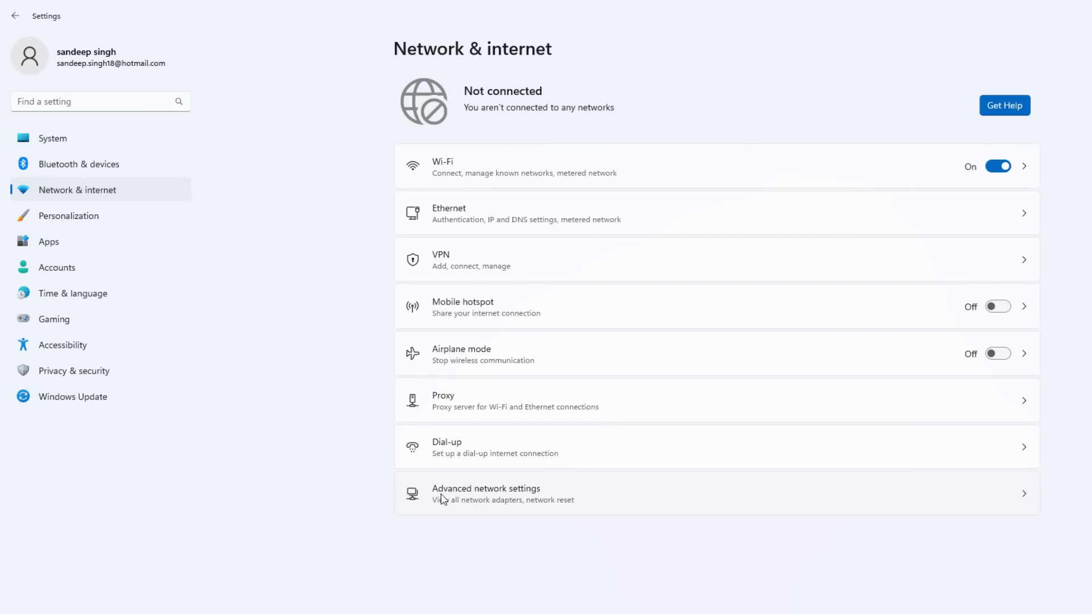
pyautogui.click(527, 503)
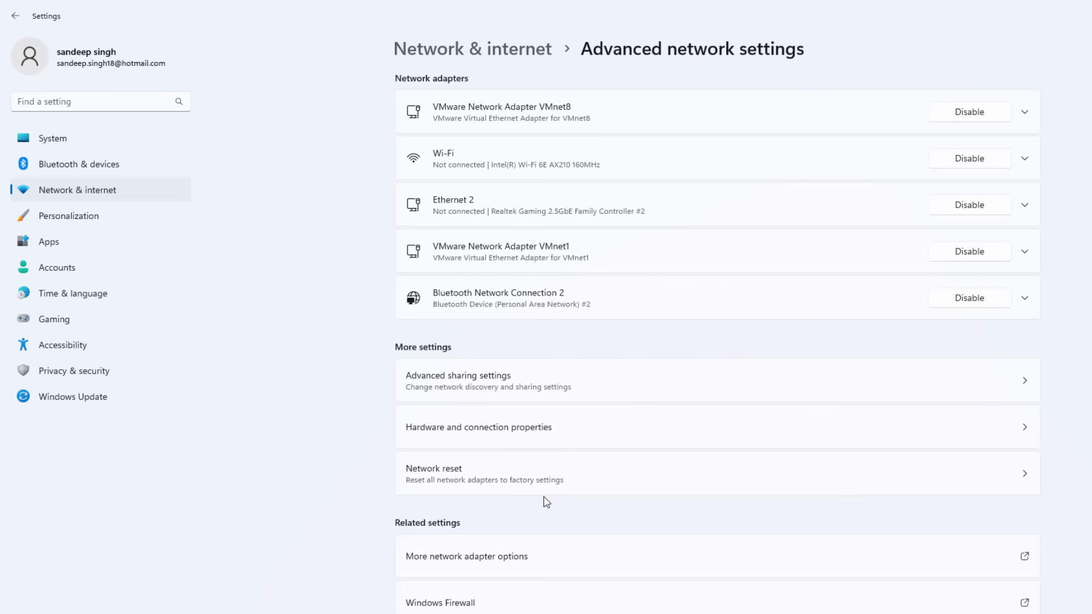
pyautogui.click(773, 475)
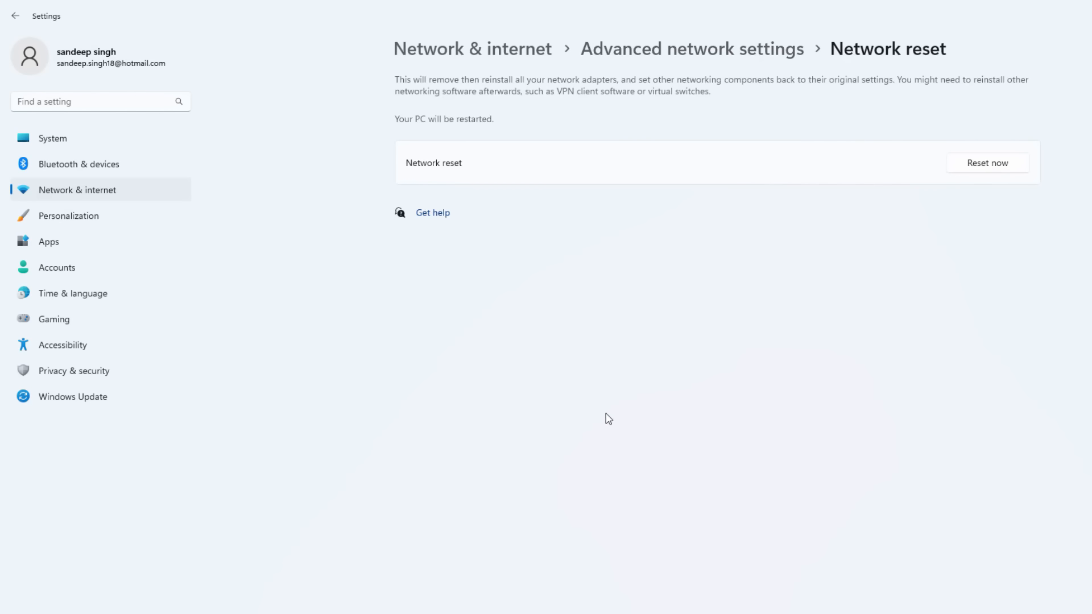
pyautogui.click(984, 168)
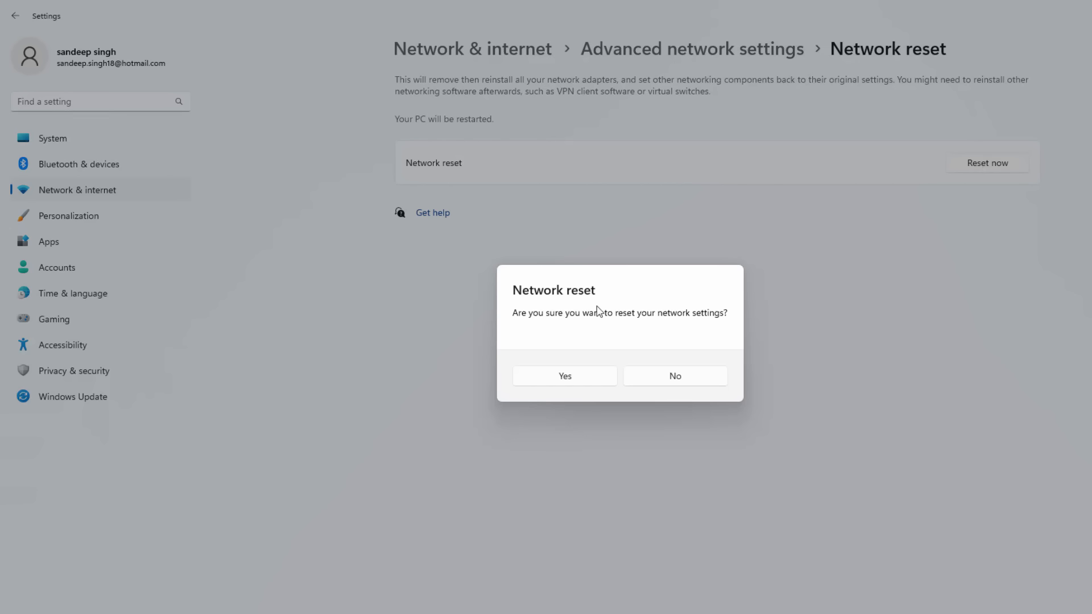
pyautogui.click(585, 383)
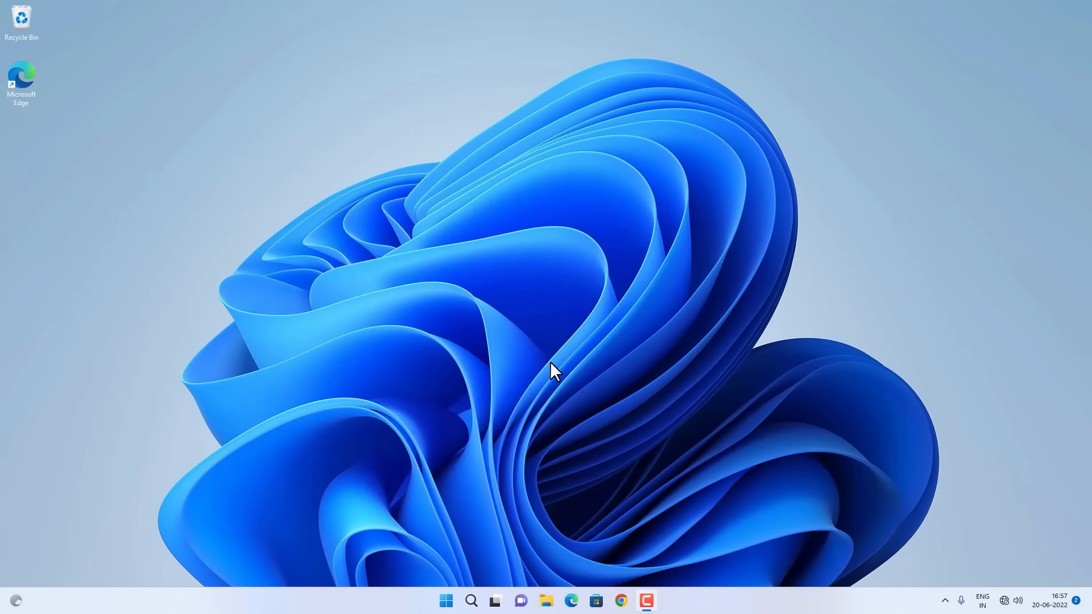
# Search Windows for "device manager", open Device Manager and expand the Network adapters category.
pyautogui.click(472, 603)
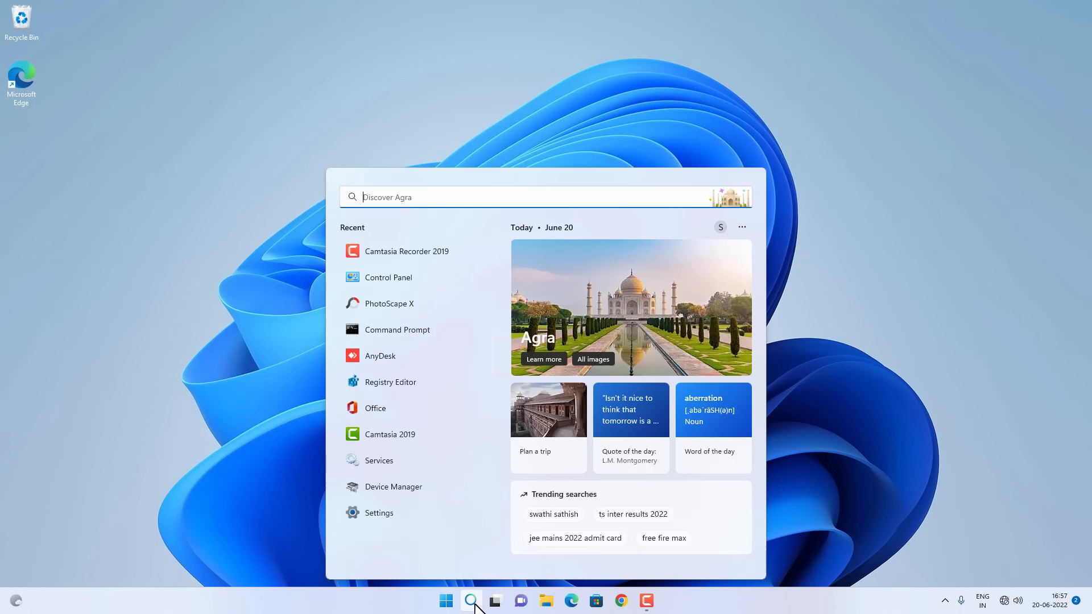
pyautogui.write('device')
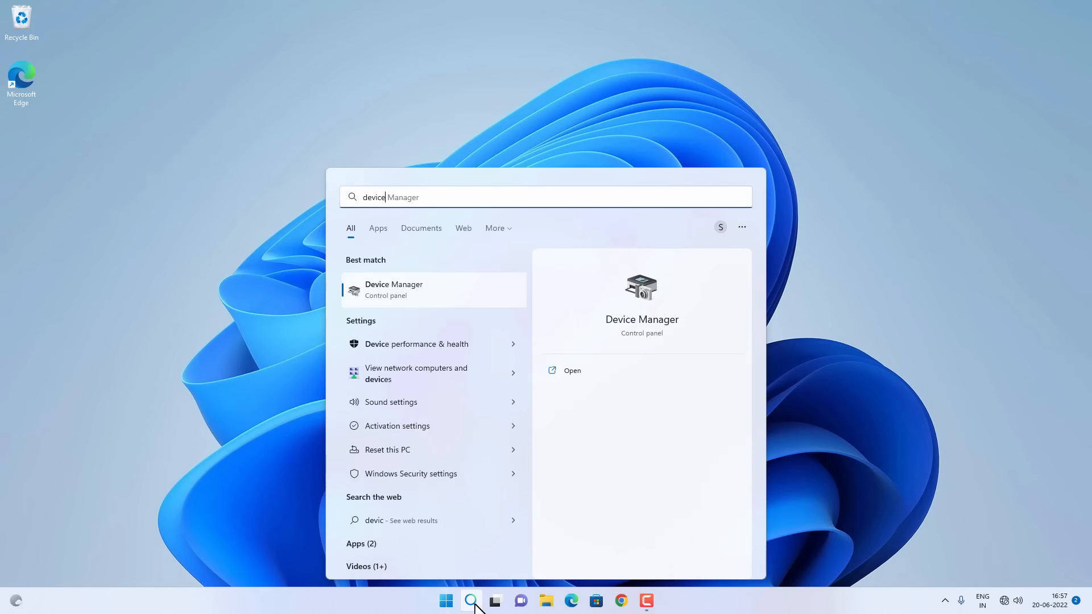
pyautogui.write(' manager')
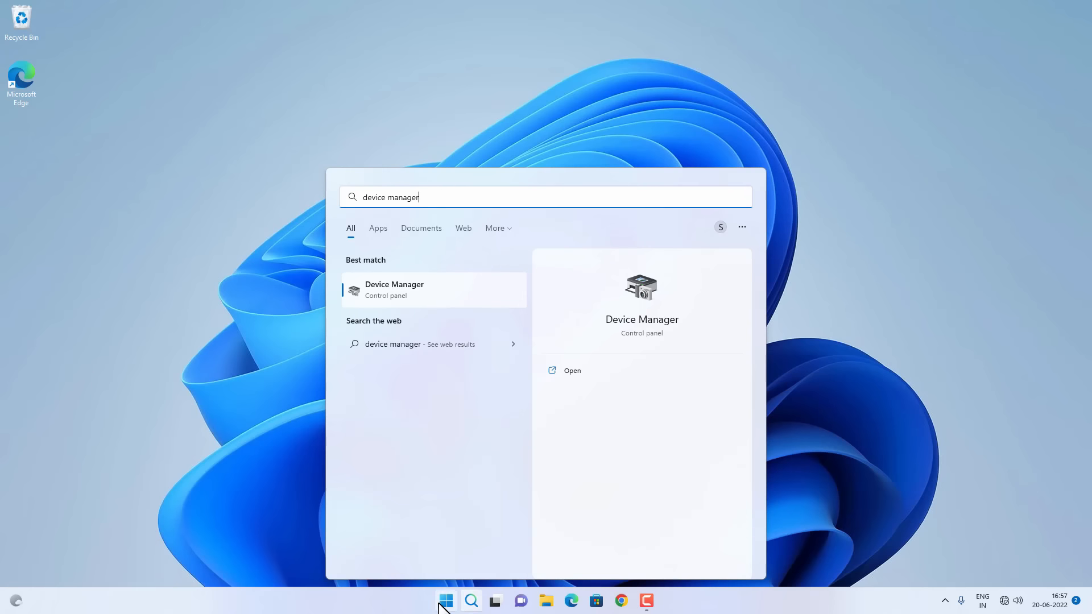
pyautogui.click(436, 288)
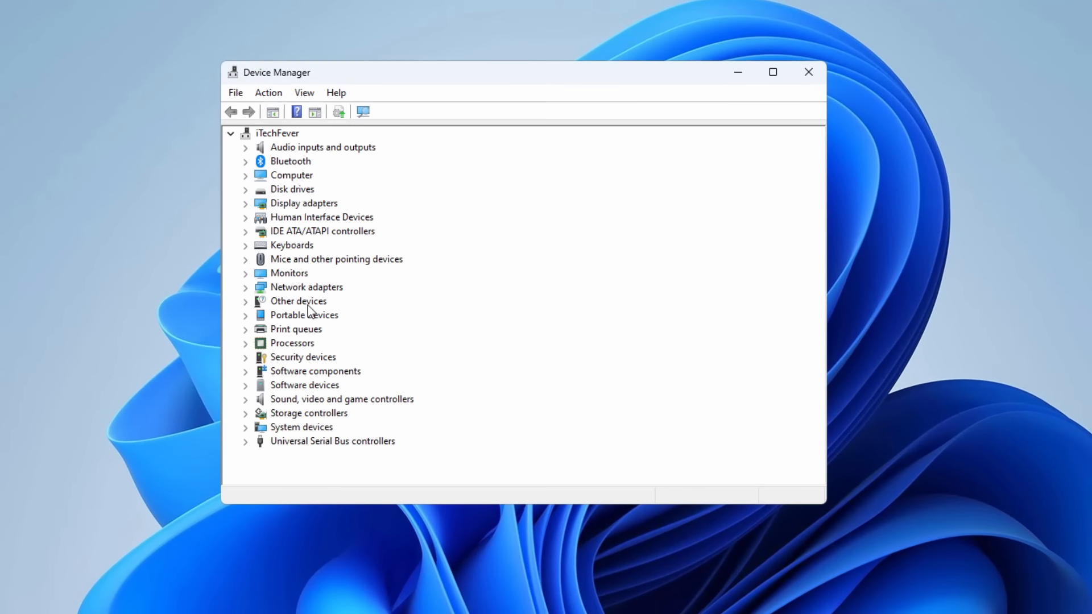
pyautogui.click(246, 288)
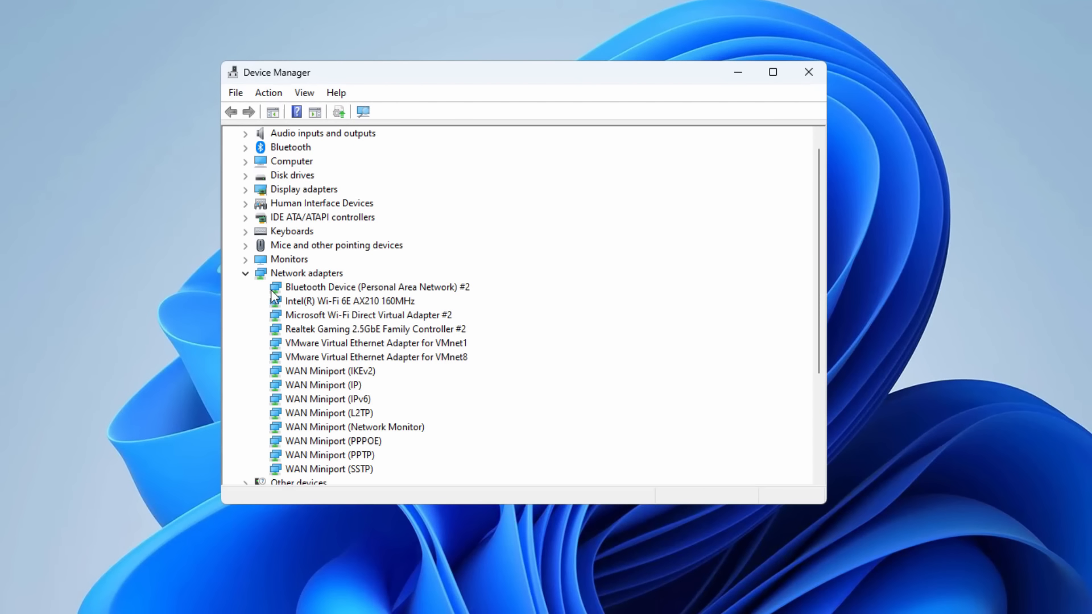
# Start a driver update from the Intel(R) Wi-Fi 6E AX210 160MHz properties and list the drivers available on the computer.
pyautogui.click(323, 305)
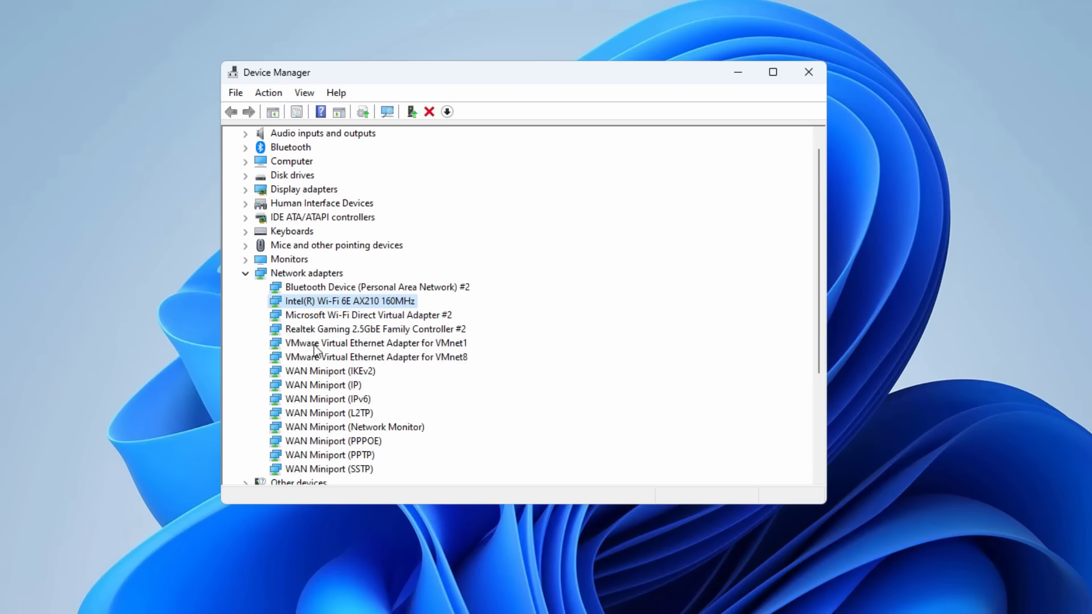
pyautogui.scroll(1, 319, 307)
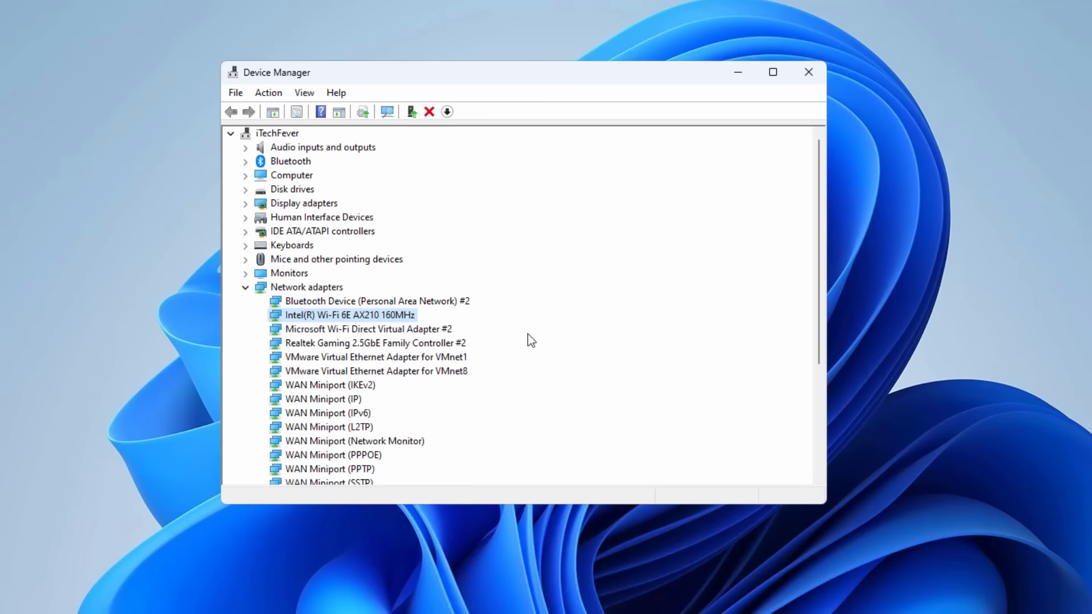
pyautogui.rightClick(321, 315)
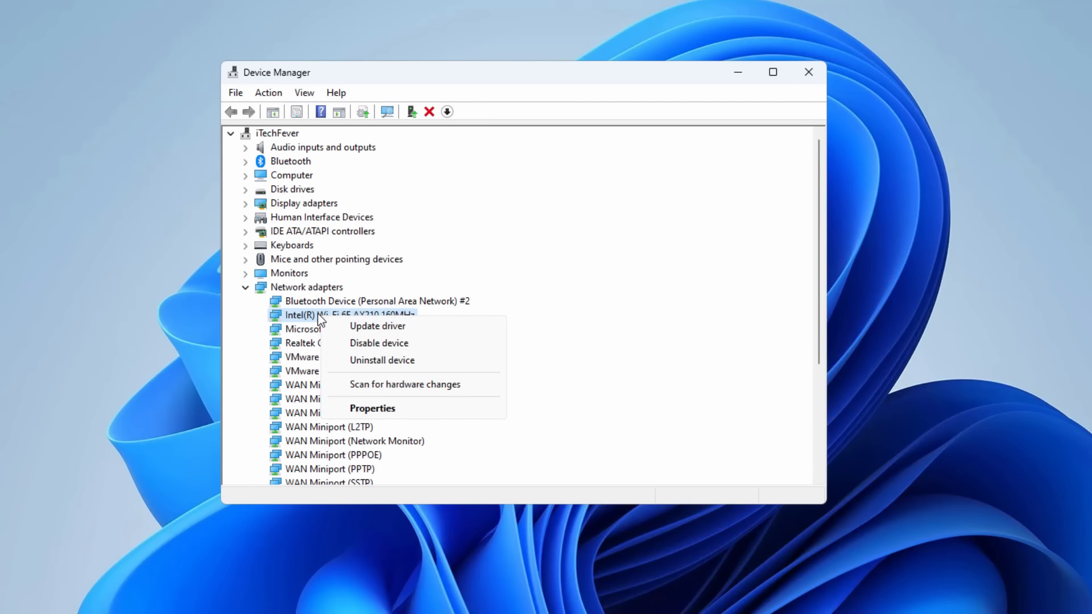
pyautogui.click(410, 408)
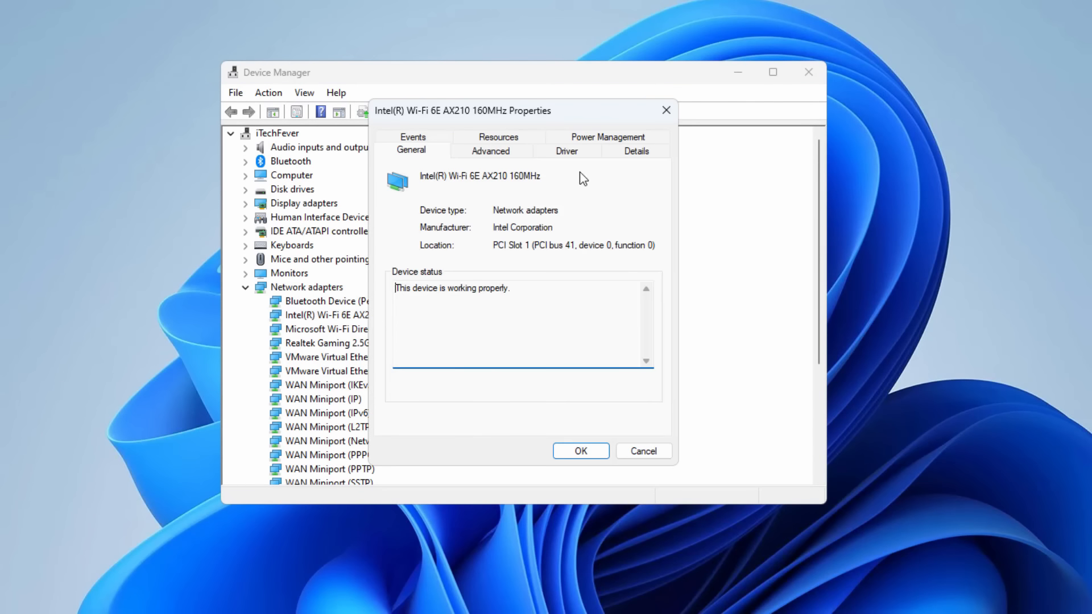
pyautogui.click(573, 153)
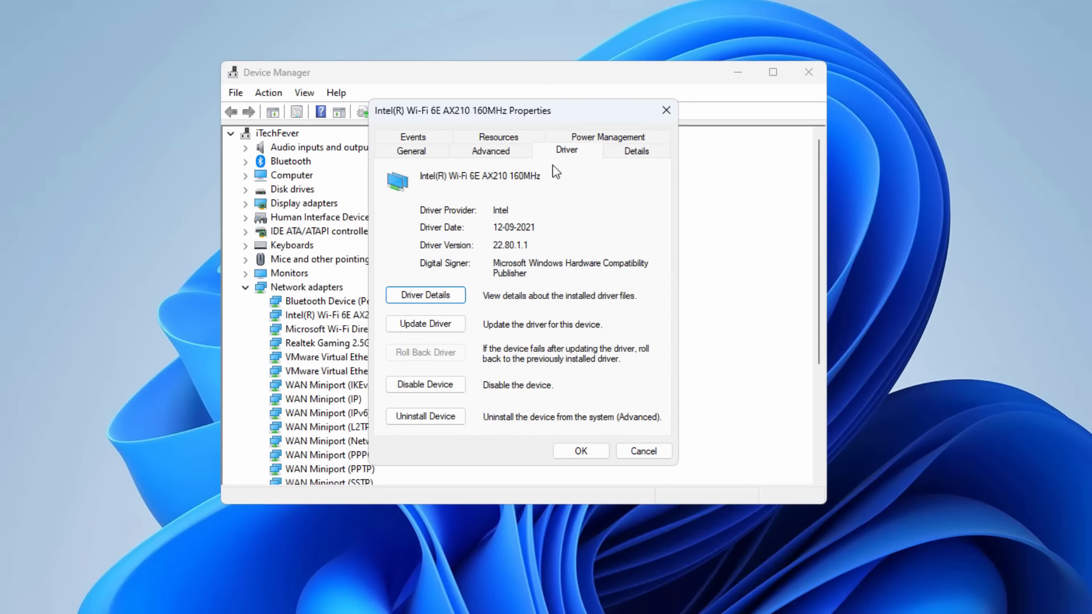
pyautogui.click(429, 322)
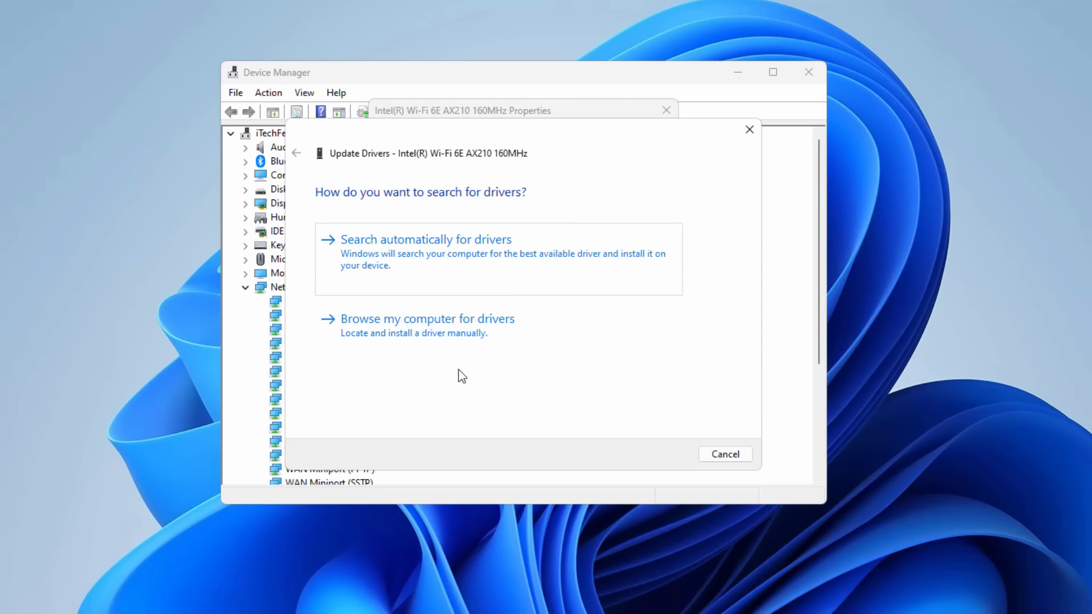
pyautogui.click(460, 335)
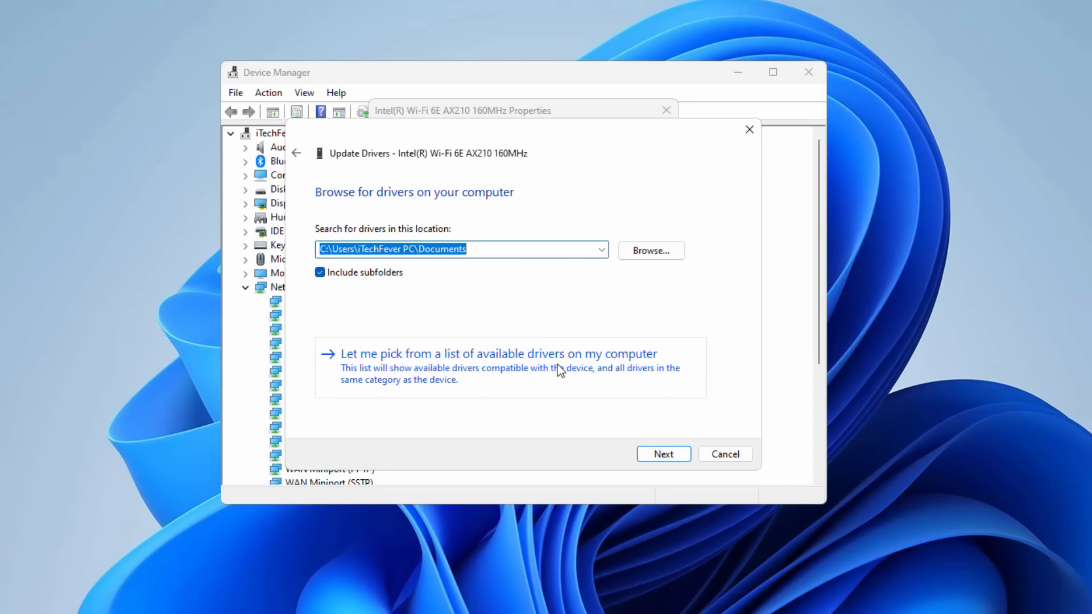
pyautogui.click(621, 369)
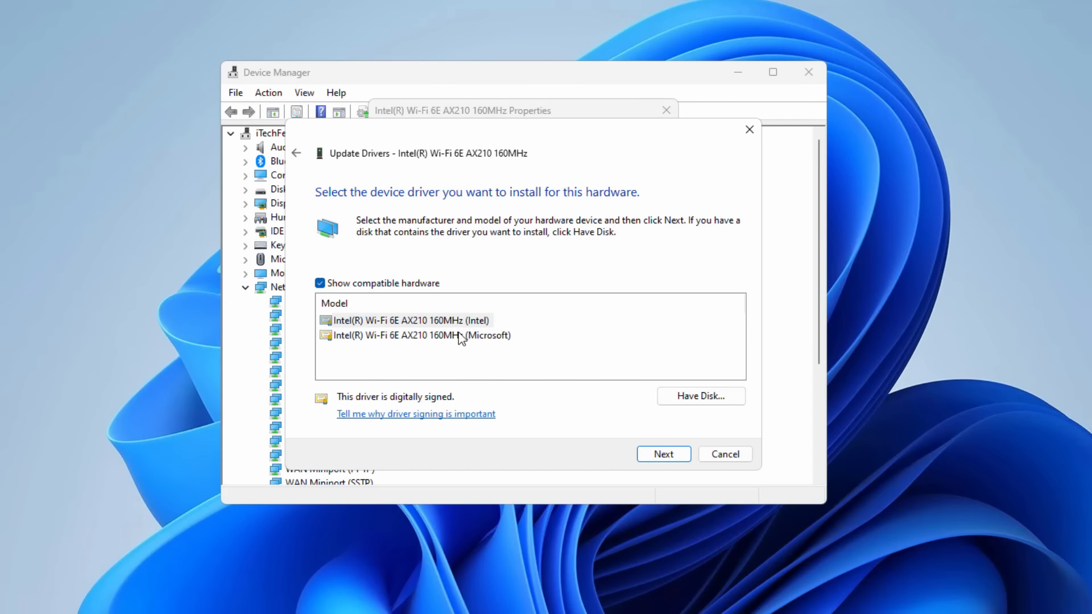
# Install the Intel(R) Wi-Fi 6E AX210 160MHz (Intel) driver, then close the update wizard, the adapter properties and Device Manager.
pyautogui.click(420, 321)
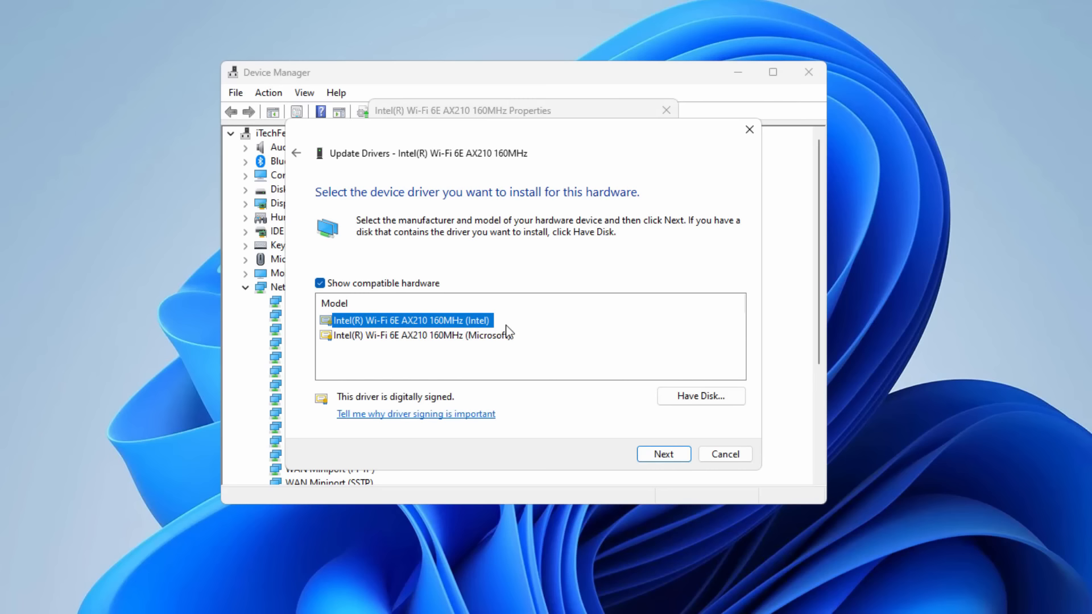
pyautogui.click(452, 337)
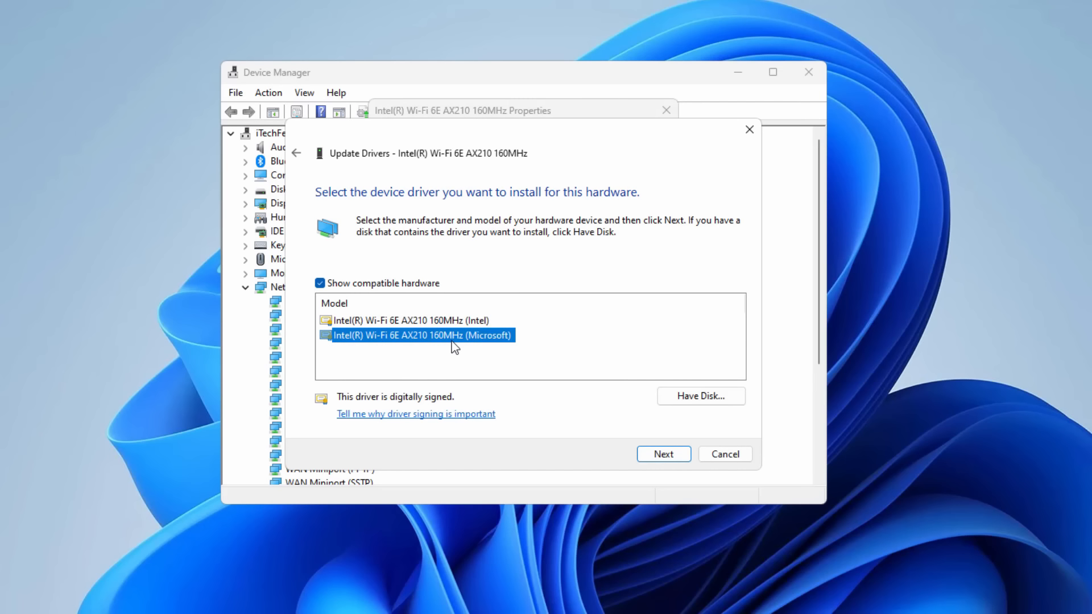
pyautogui.click(455, 320)
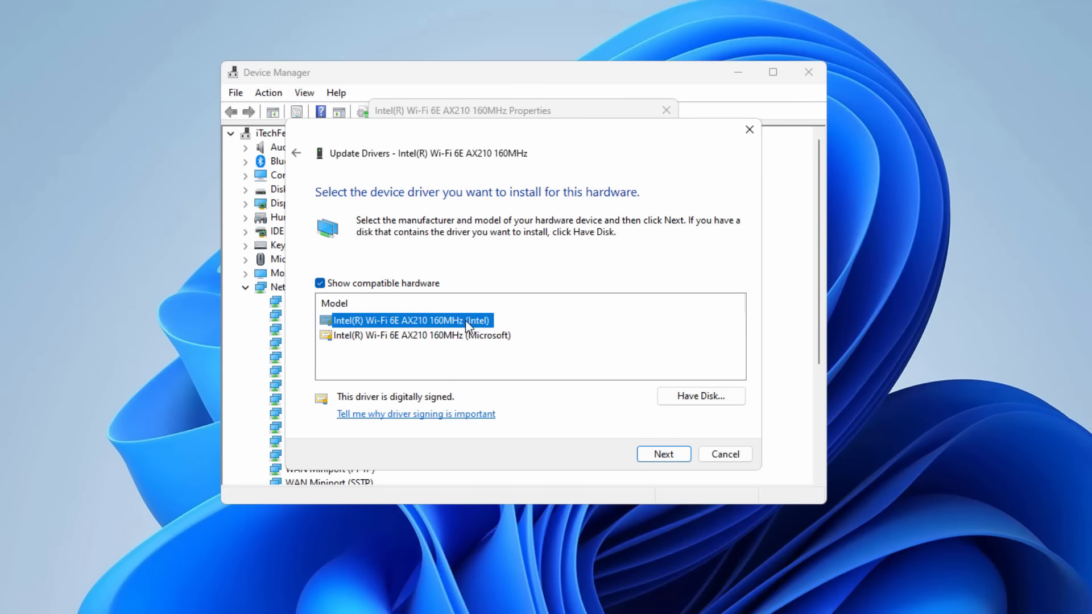
pyautogui.click(665, 454)
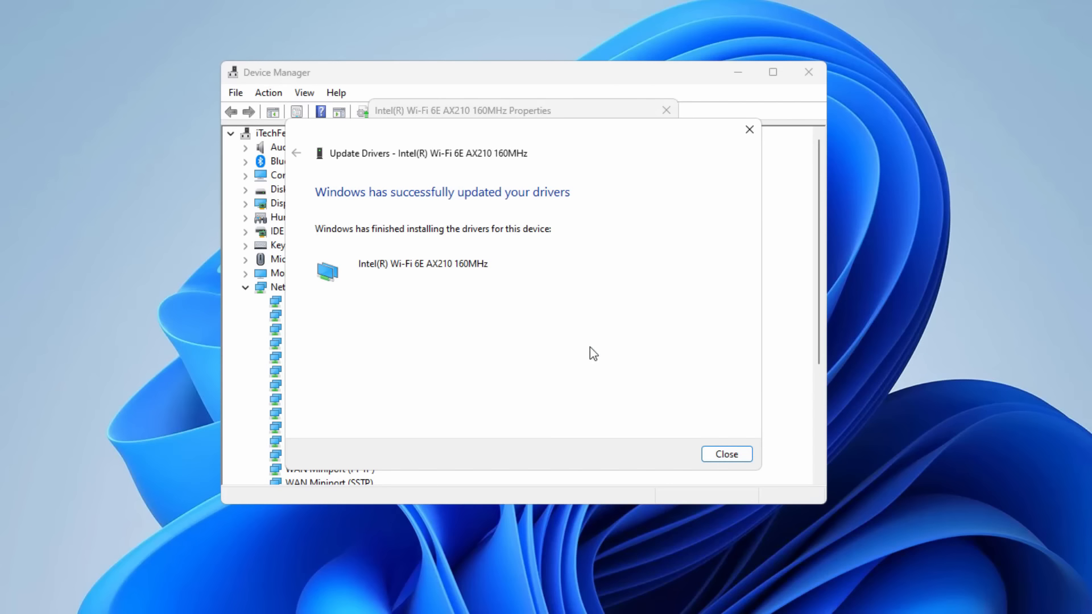
pyautogui.click(723, 455)
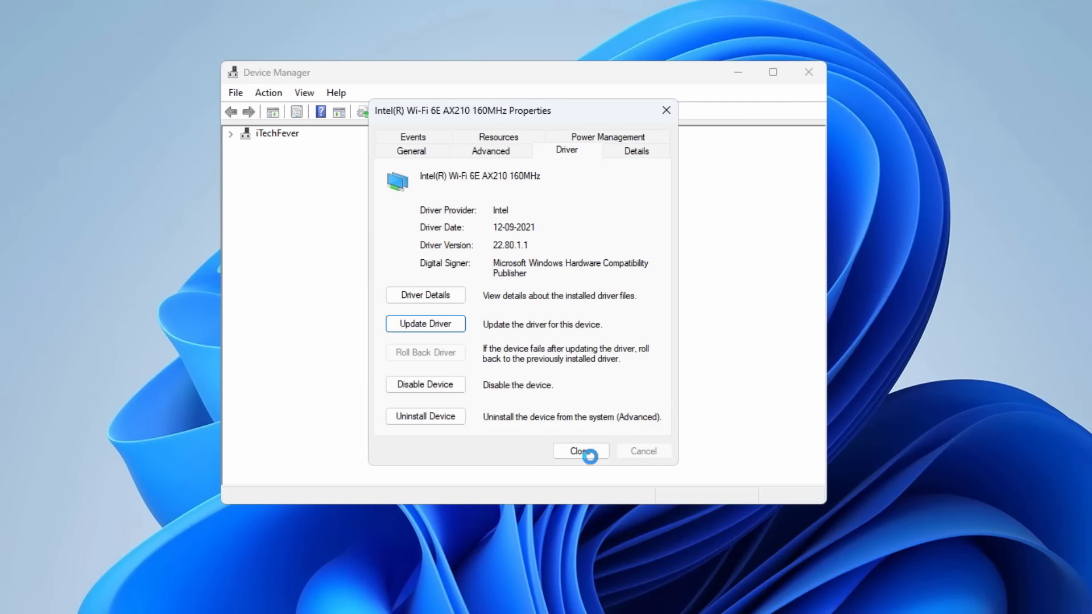
pyautogui.click(582, 453)
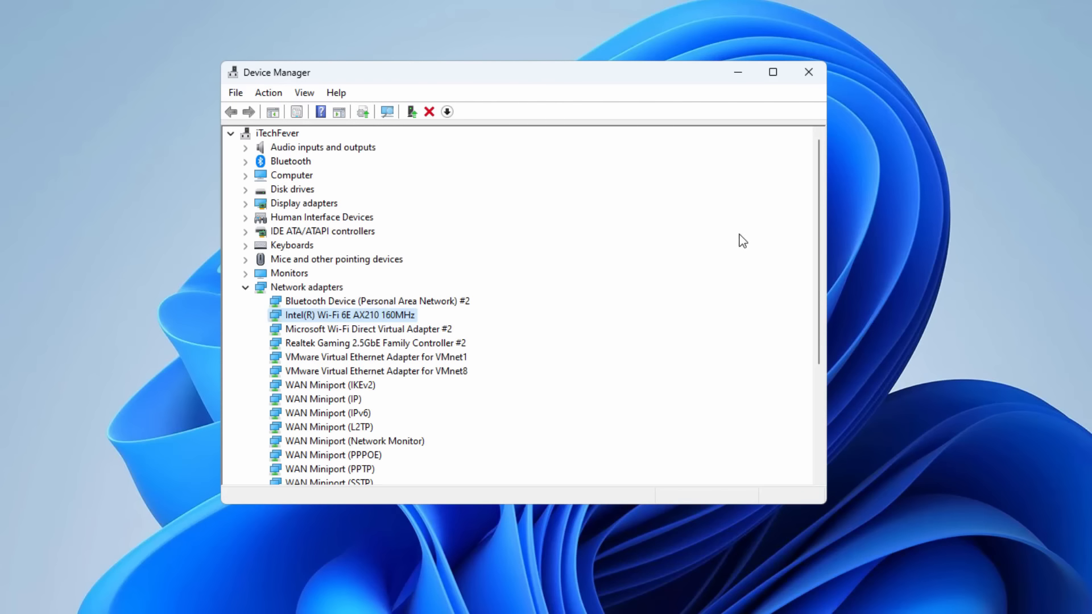
pyautogui.click(809, 72)
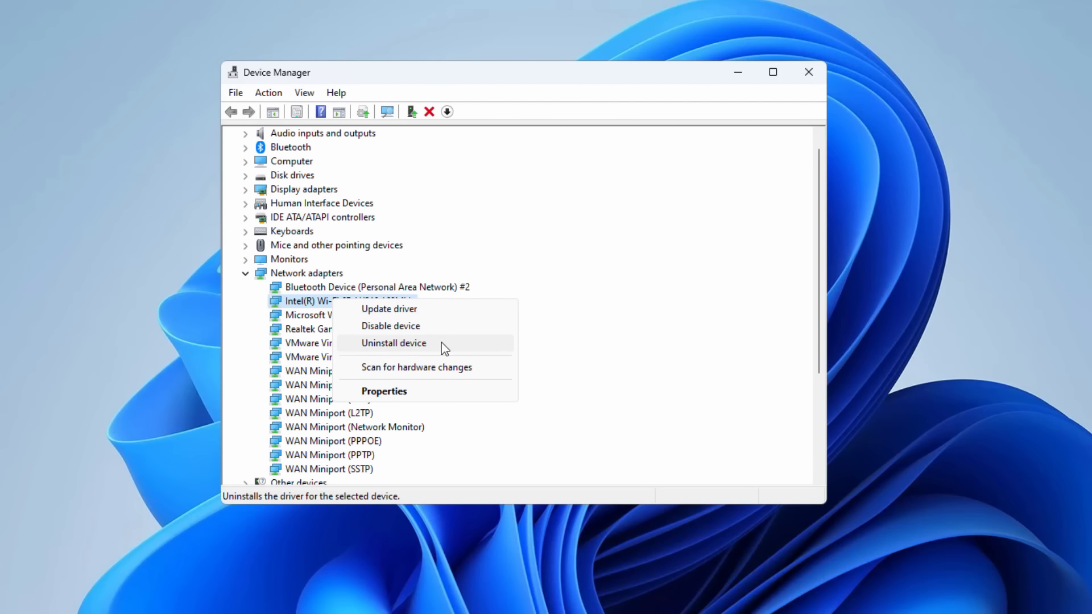
# Uninstall the Intel(R) Wi-Fi 6E AX210 160MHz device without attempting to remove its driver.
pyautogui.click(441, 342)
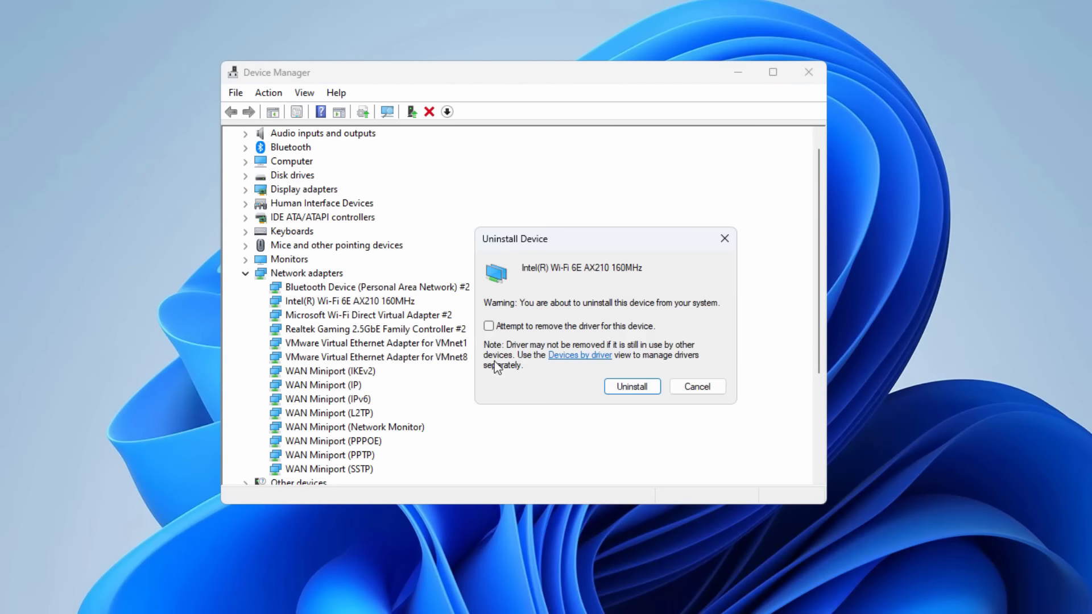
pyautogui.click(622, 389)
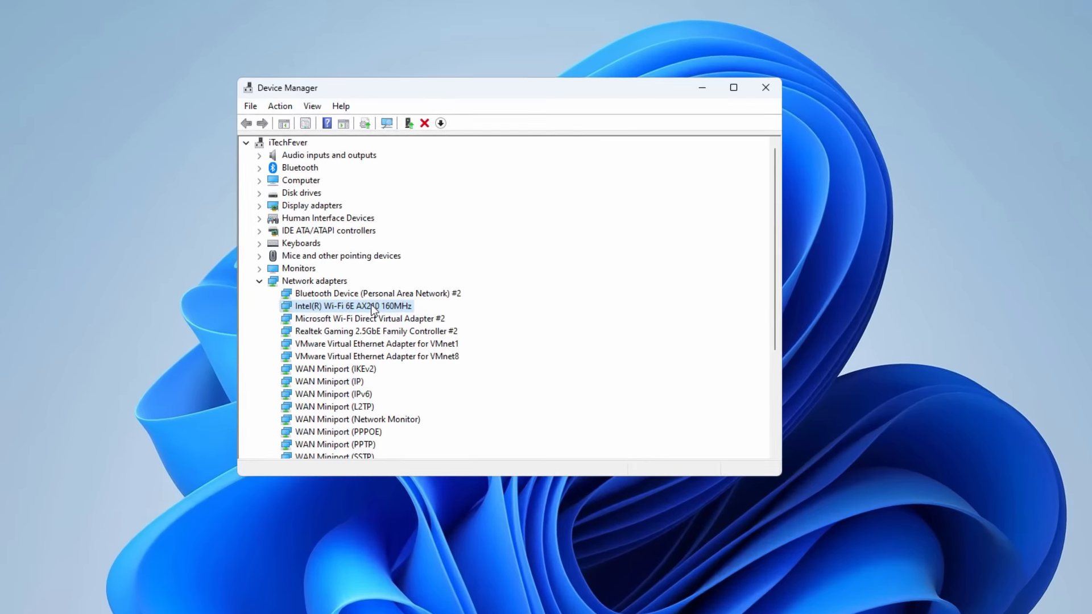
# Review the driver information and roll back option in the Intel(R) Wi-Fi 6E AX210 160MHz properties, and close them.
pyautogui.rightClick(373, 290)
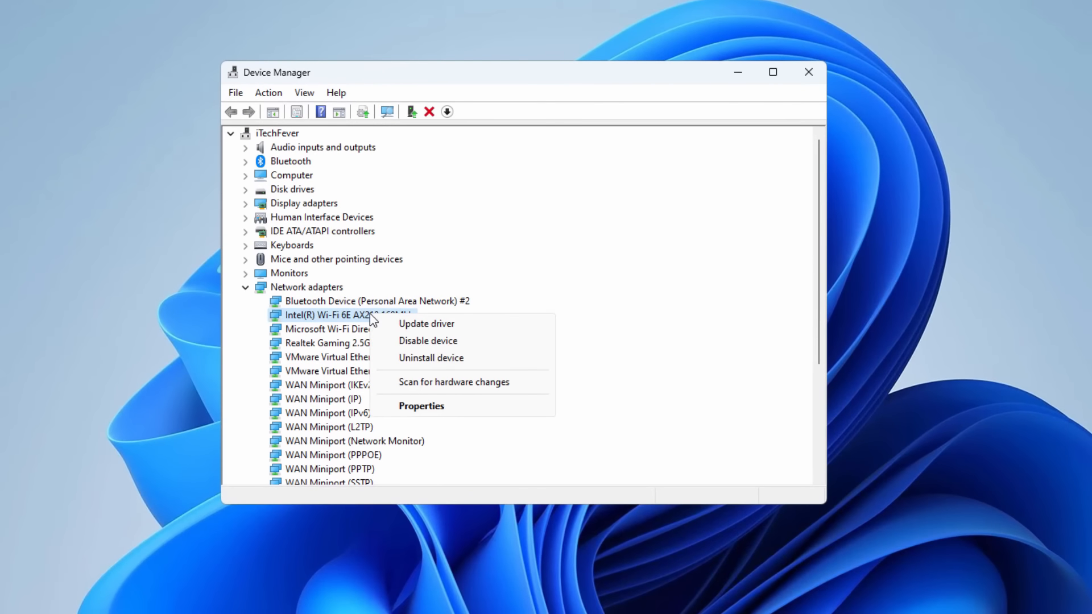
pyautogui.click(423, 407)
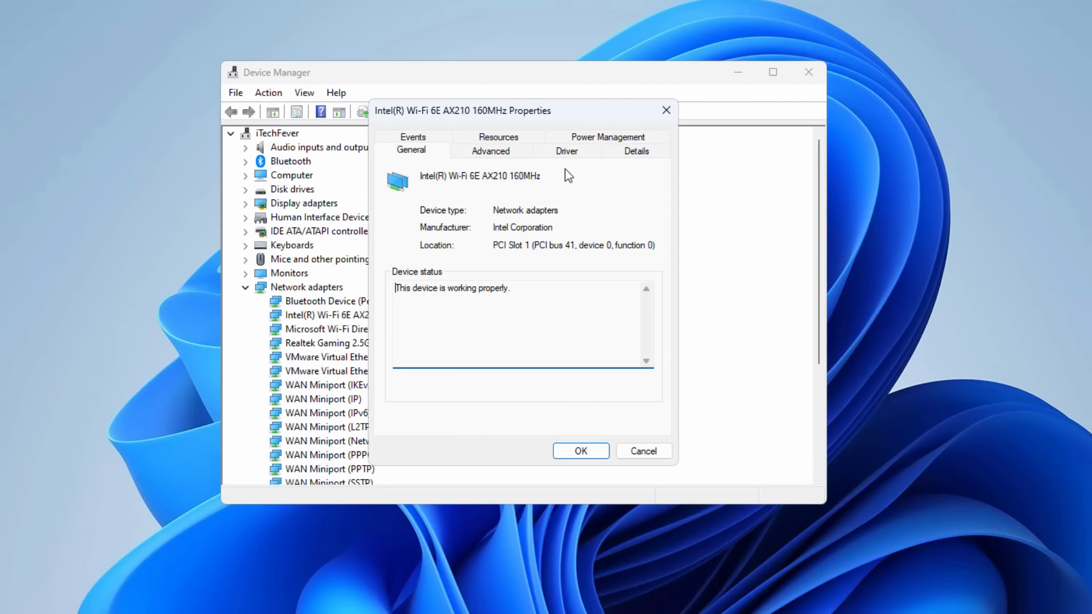
pyautogui.click(568, 153)
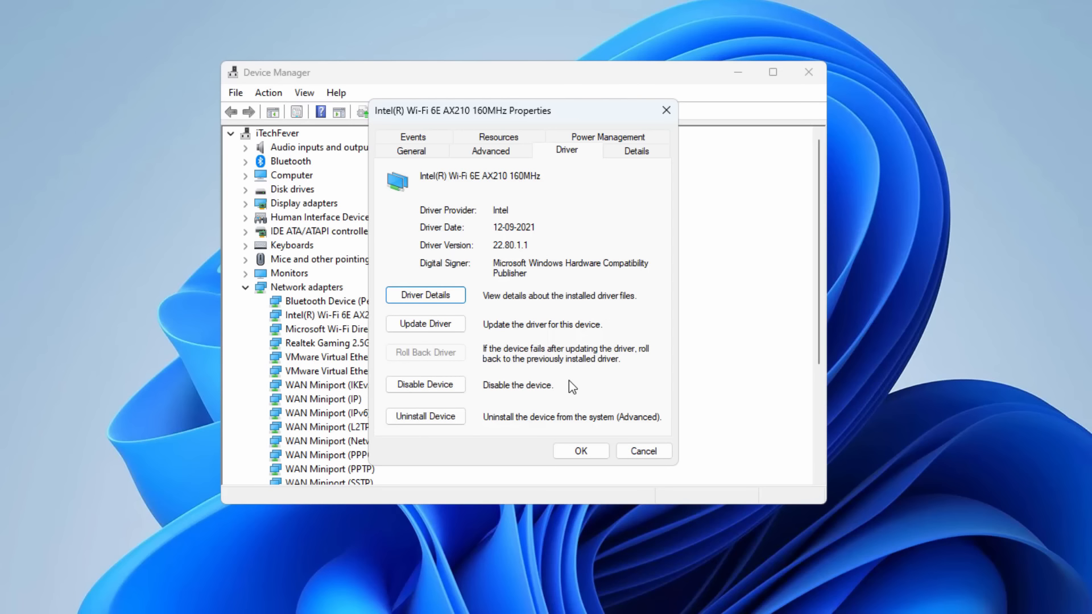
pyautogui.click(579, 450)
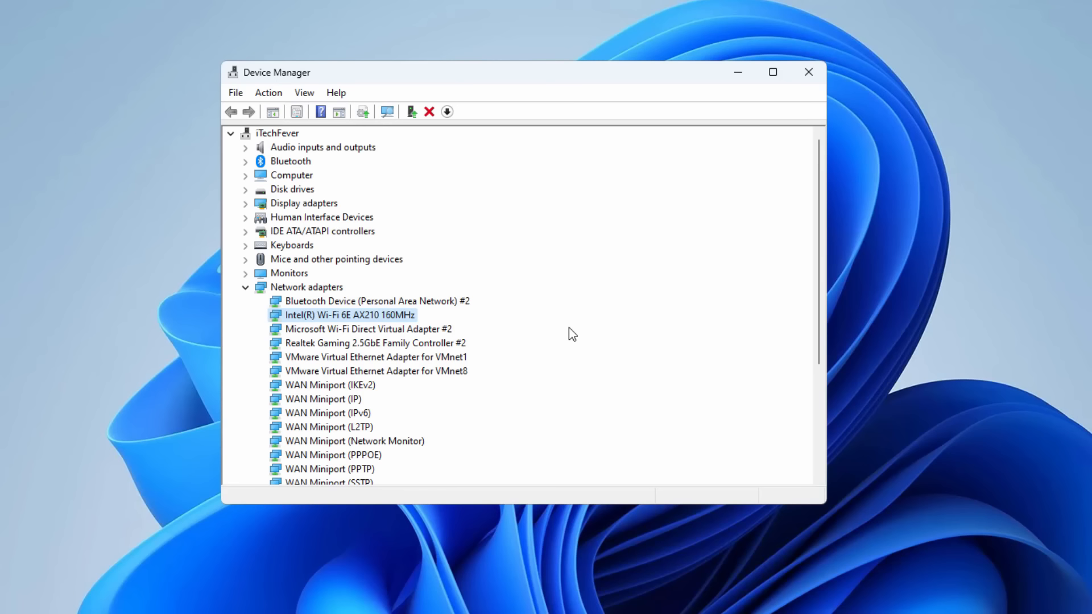
# Stop the computer from turning off the Intel(R) Wi-Fi 6E AX210 160MHz adapter to save power and apply the change.
pyautogui.rightClick(377, 316)
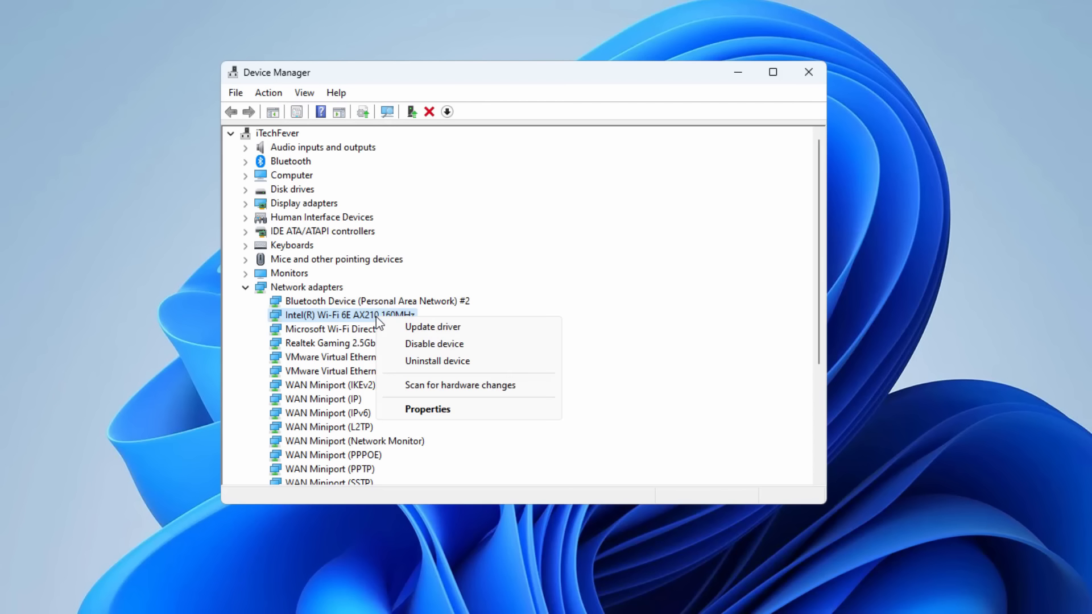
pyautogui.click(449, 413)
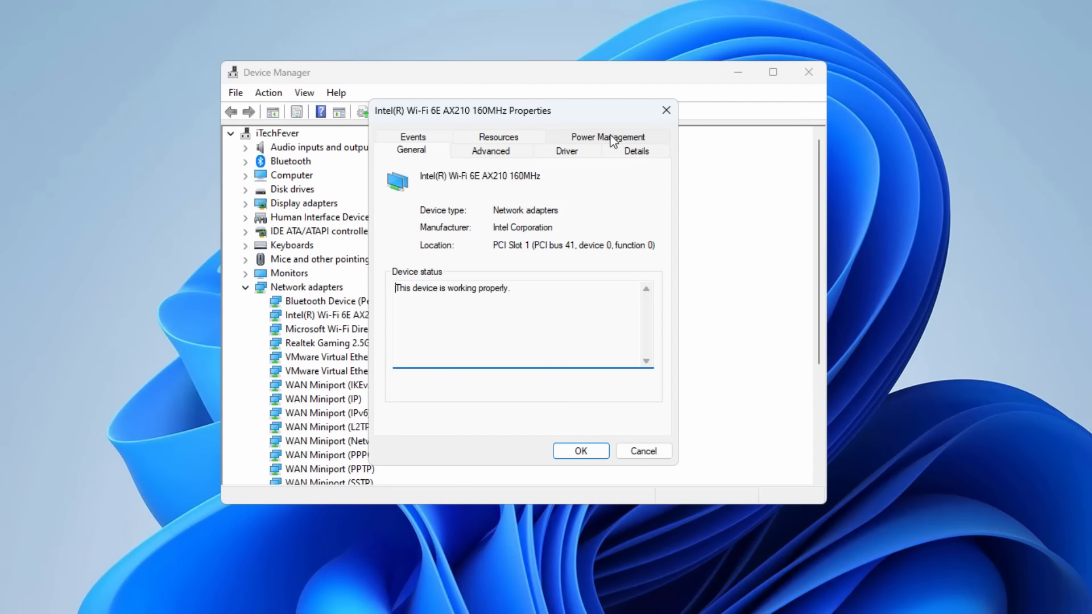
pyautogui.click(608, 135)
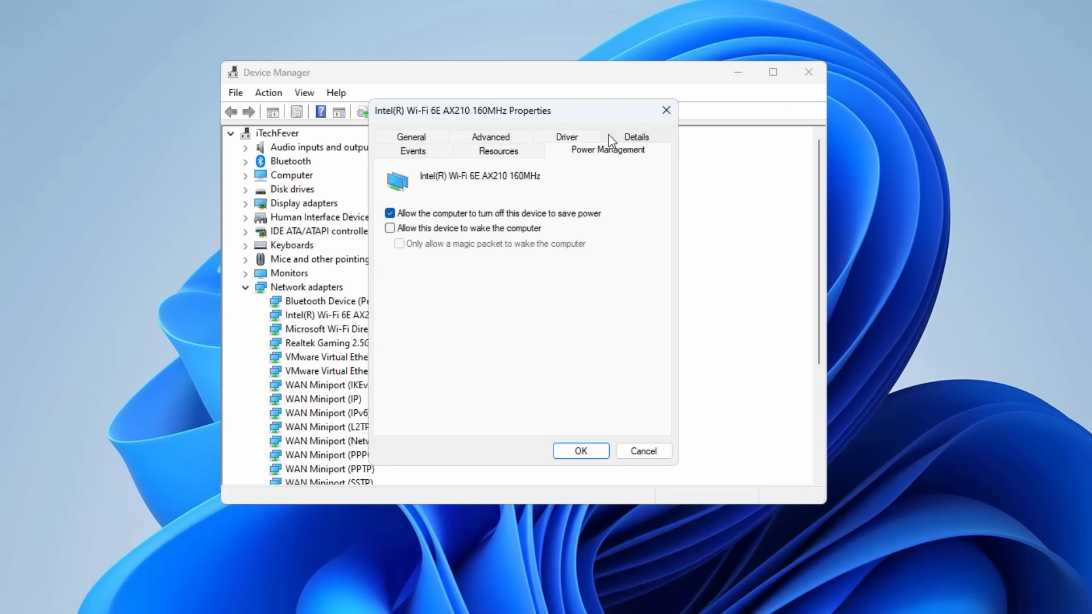
pyautogui.click(390, 214)
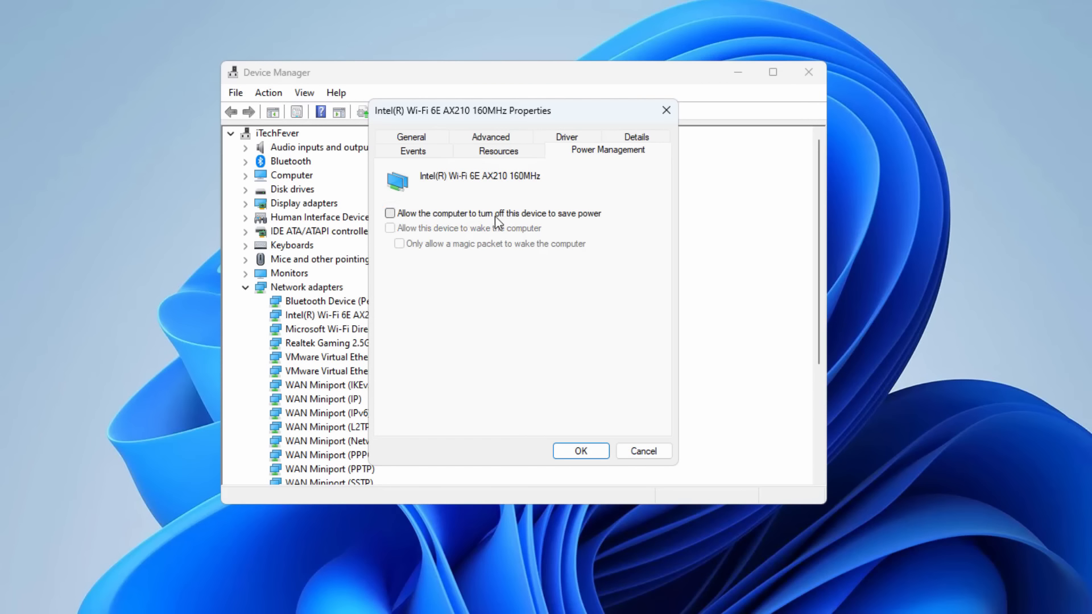
pyautogui.click(586, 452)
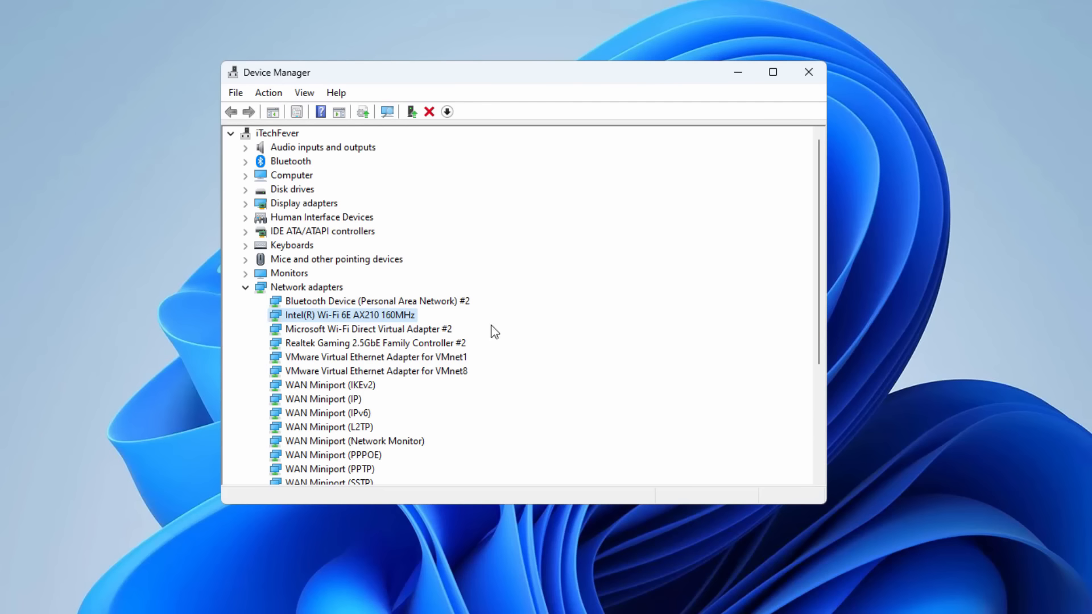
# Start uninstalling the Intel(R) Wi-Fi 6E AX210 160MHz device with the option to attempt to remove its driver.
pyautogui.rightClick(359, 316)
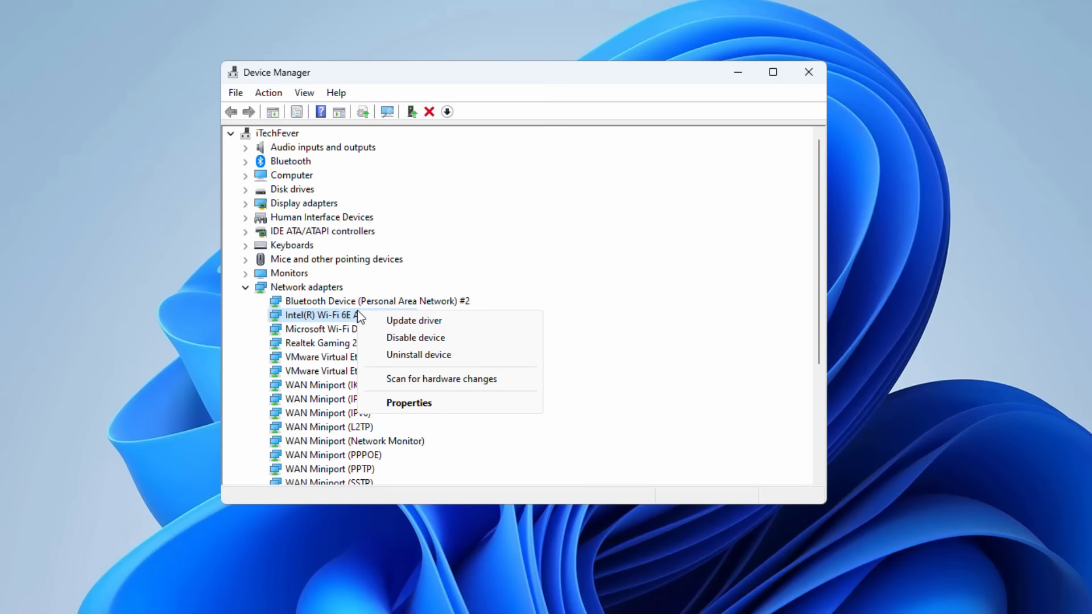
pyautogui.click(438, 356)
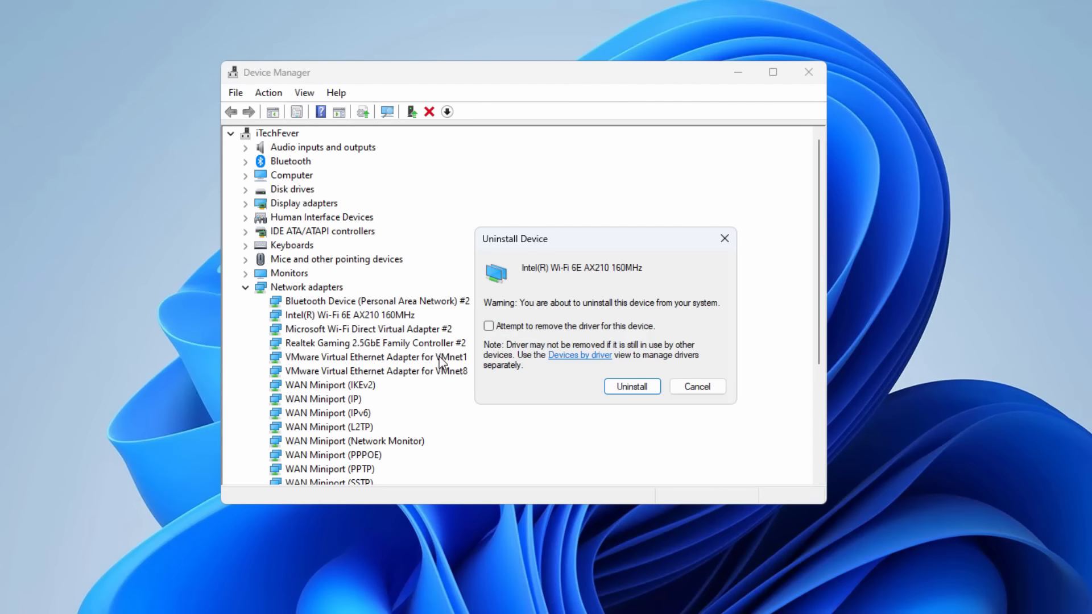
pyautogui.click(489, 326)
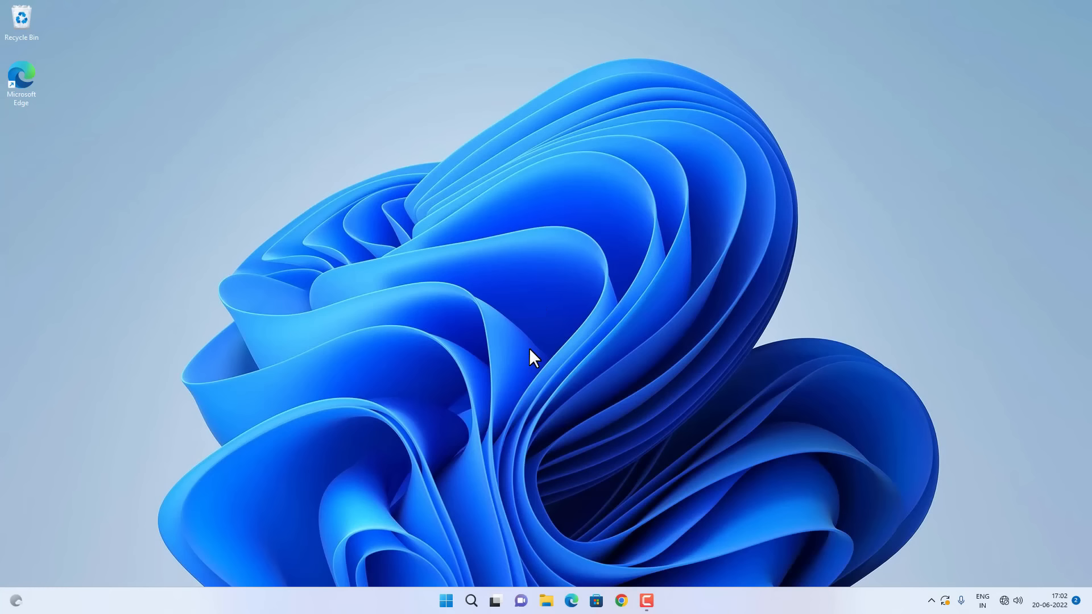
# Search Windows for "cmd" and run Command Prompt as administrator.
pyautogui.click(472, 601)
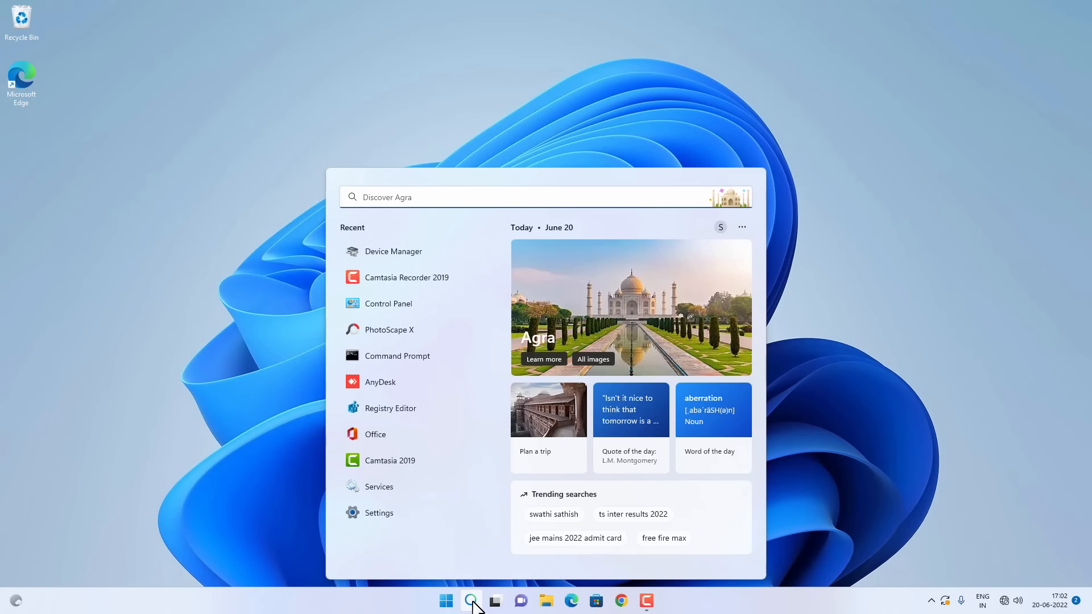
pyautogui.write('cmd')
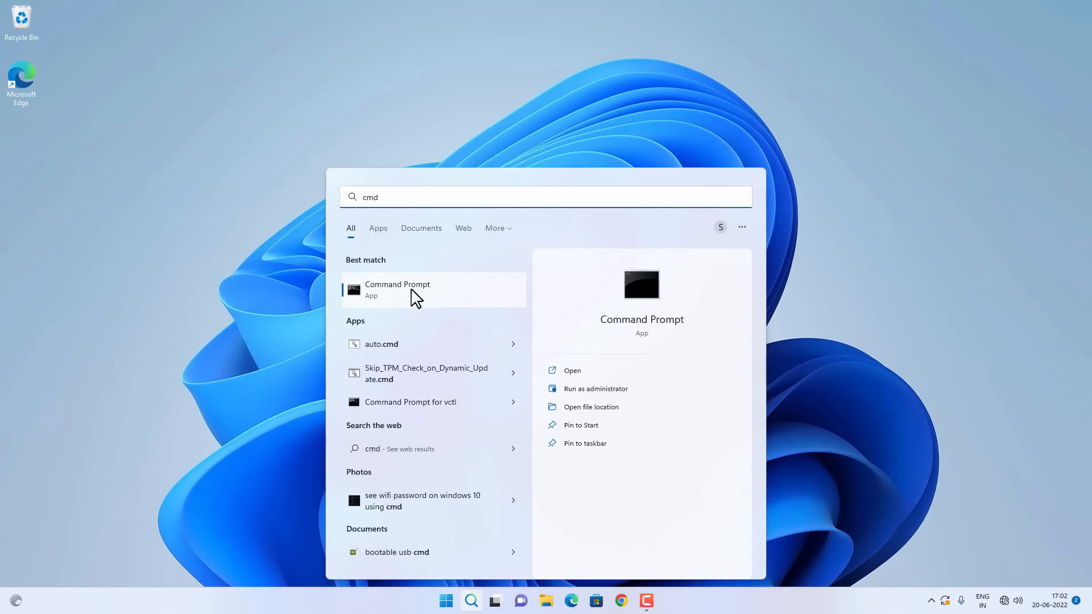
pyautogui.rightClick(415, 297)
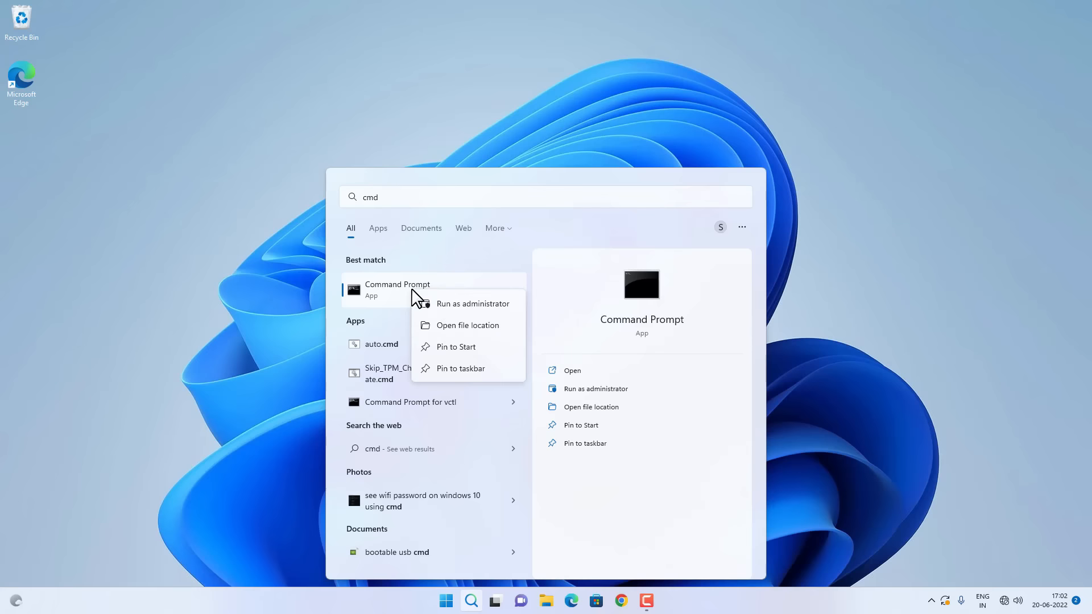
pyautogui.click(471, 309)
pyautogui.rightClick(469, 305)
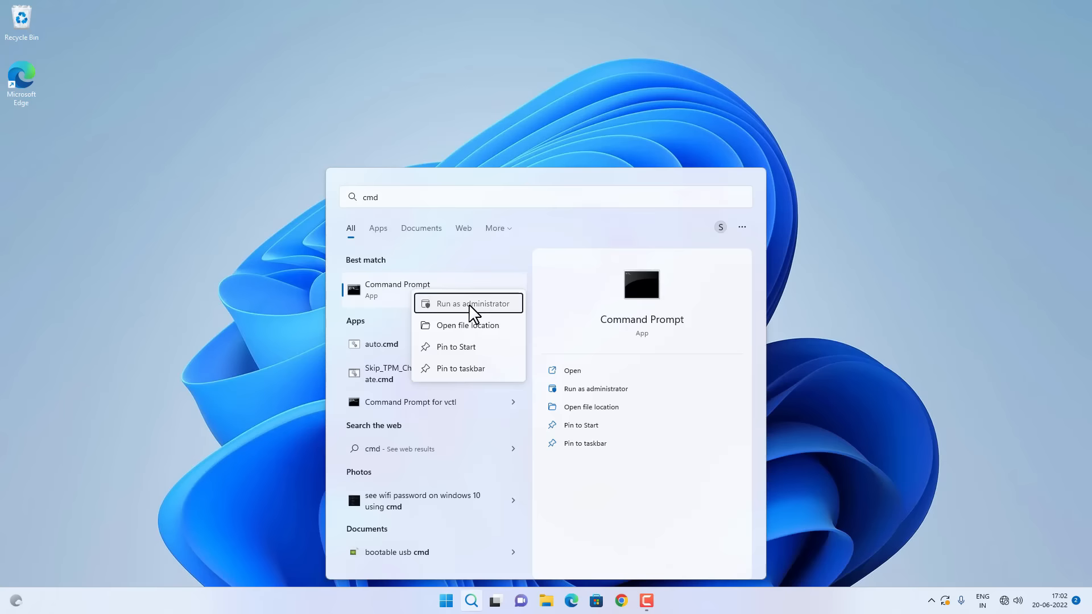
pyautogui.click(472, 303)
pyautogui.moveTo(420, 114); pyautogui.dragTo(598, 175)
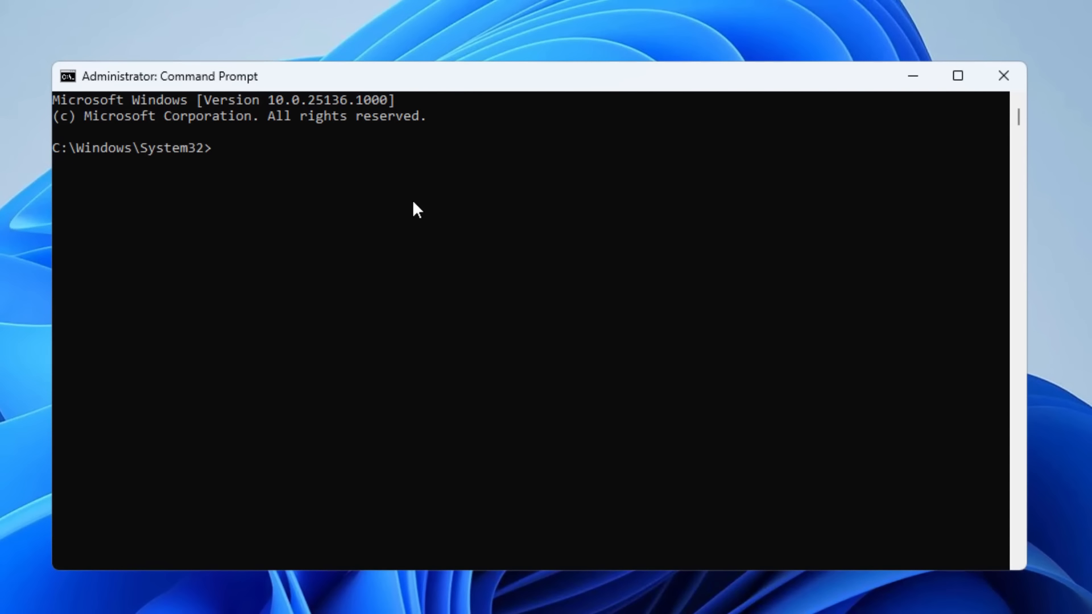
# Reset Winsock by running the command netsh winsock reset.
pyautogui.write('netsh ')
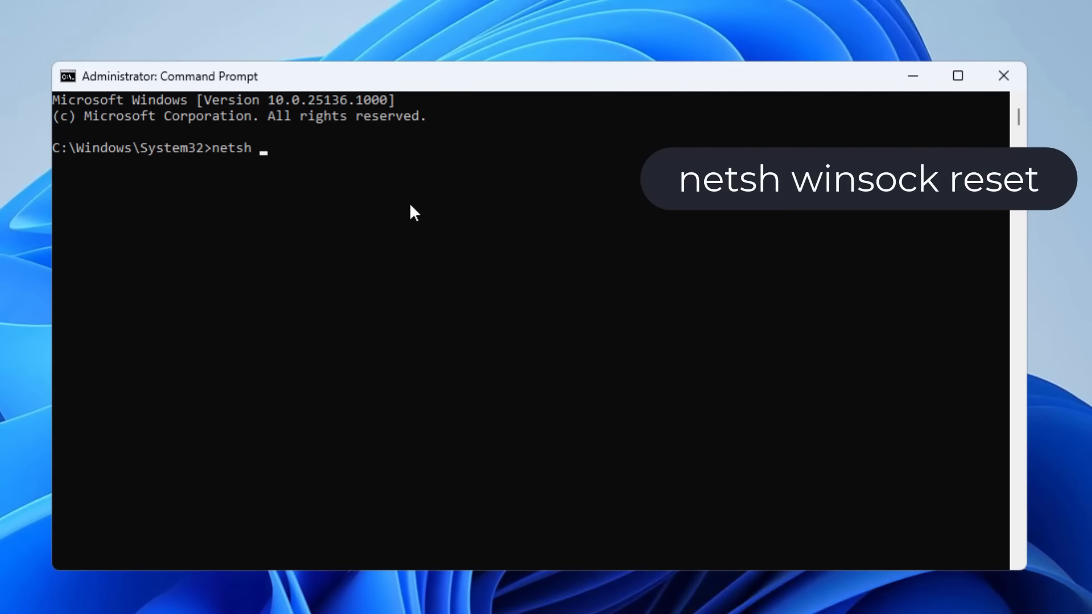
pyautogui.write('winsock reset')
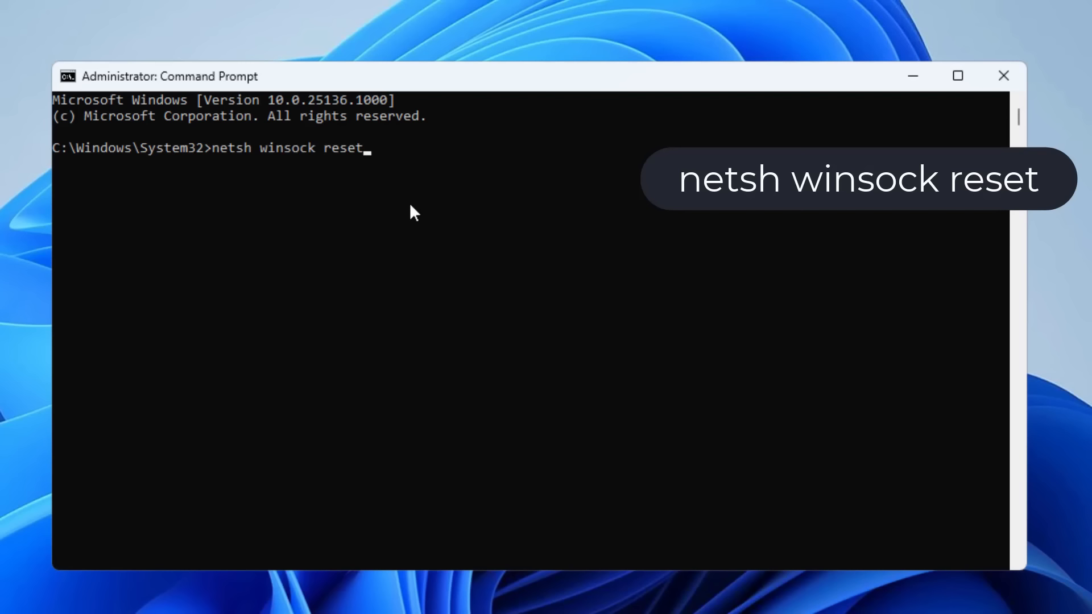
pyautogui.press('Return')
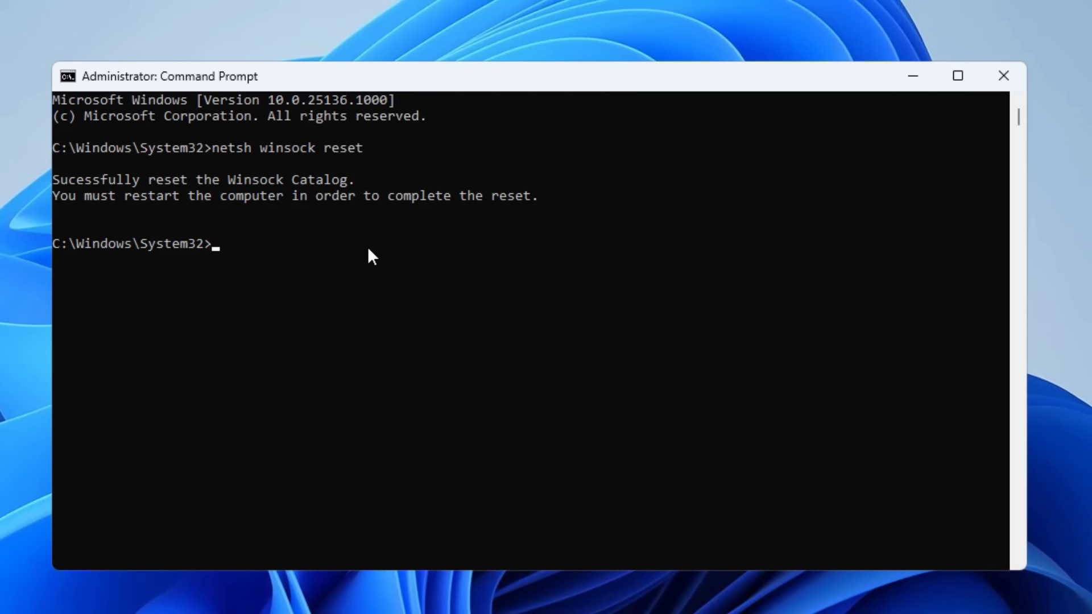
# Reset the Winsock catalog by running the command netsh winsock reset catalog.
pyautogui.write('nets')
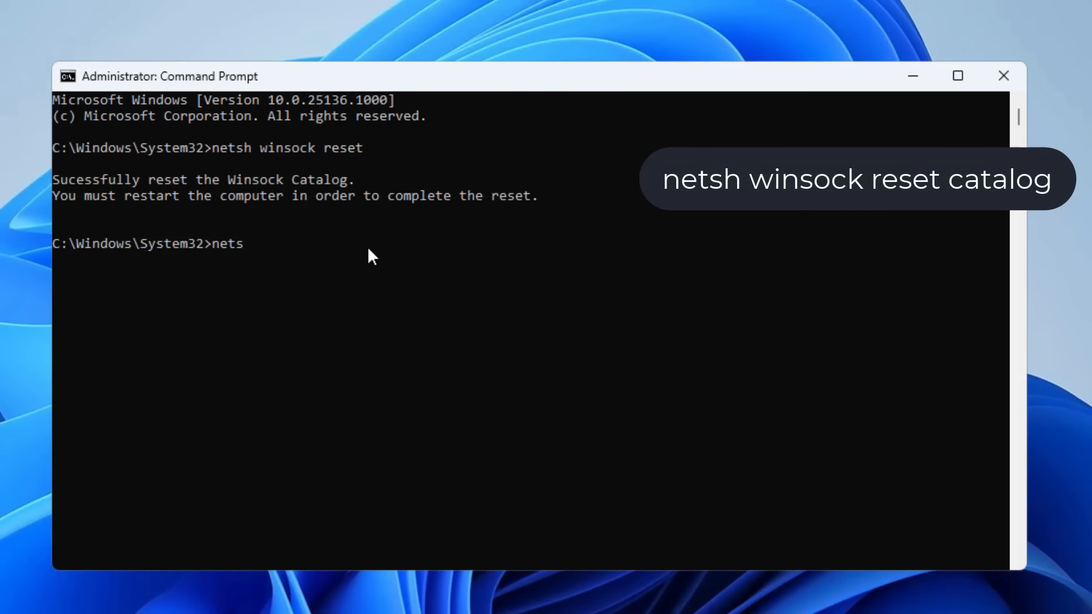
pyautogui.write('h winsock reset')
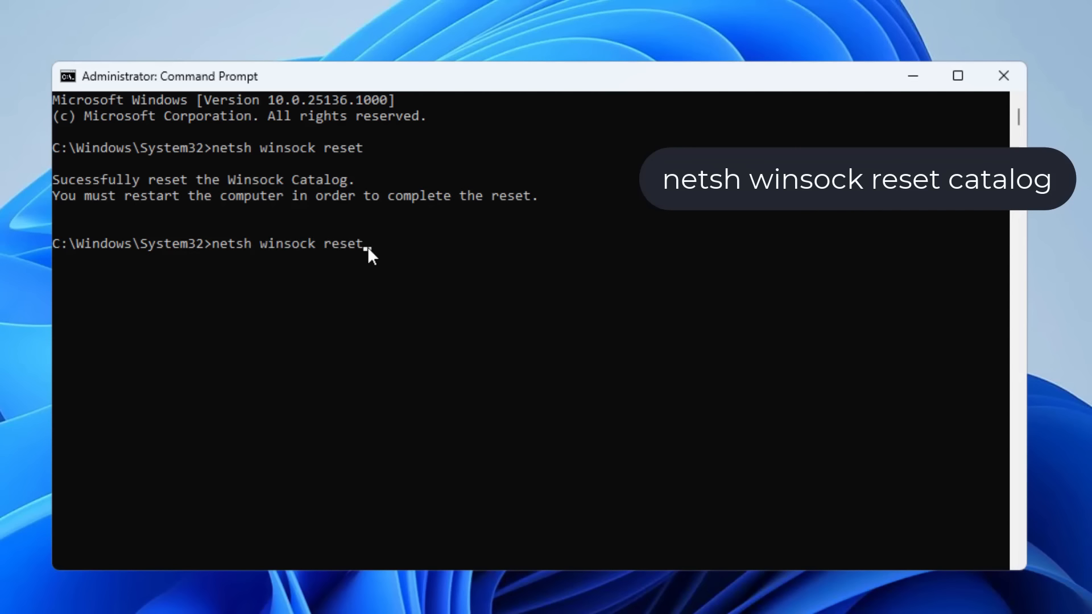
pyautogui.write(' cat')
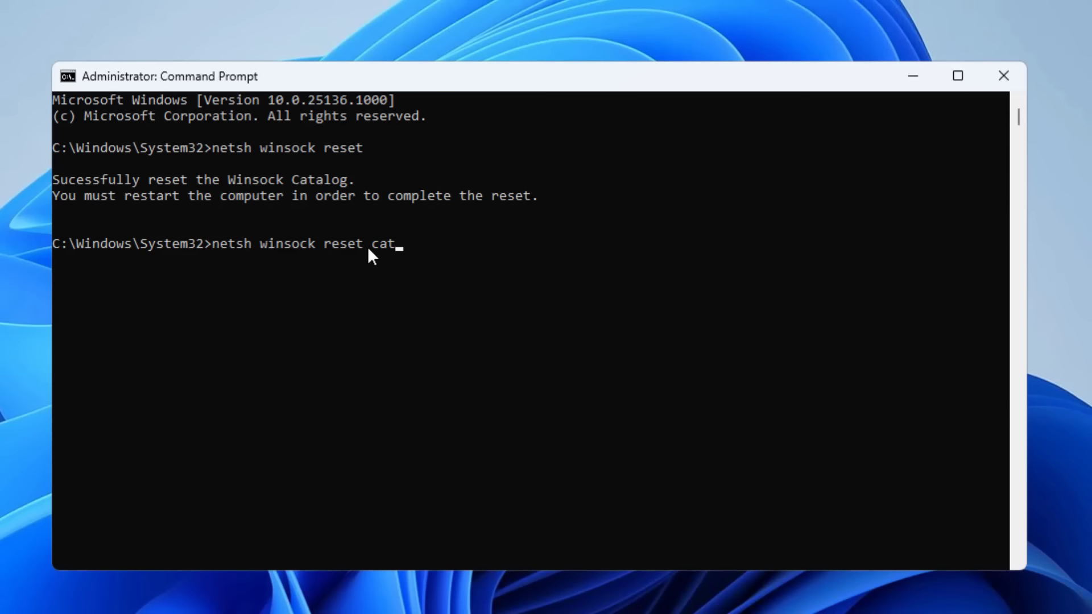
pyautogui.write('alog')
pyautogui.press('Return')
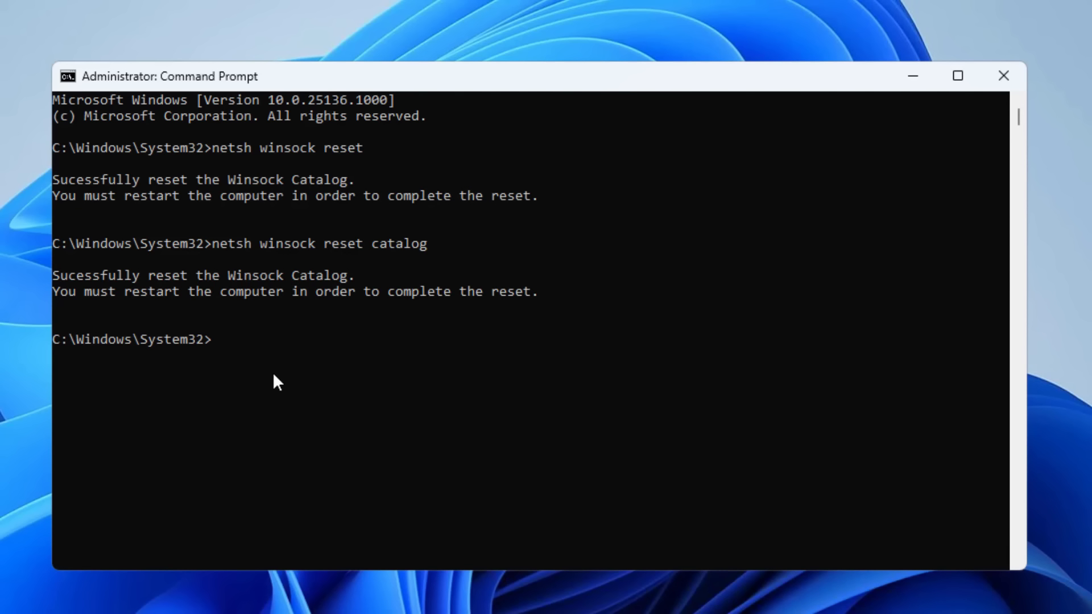
# Reset the IP settings with netsh int ip reset resetlog.txt and release the IP configuration with ipconfig /release.
pyautogui.write('netsh int')
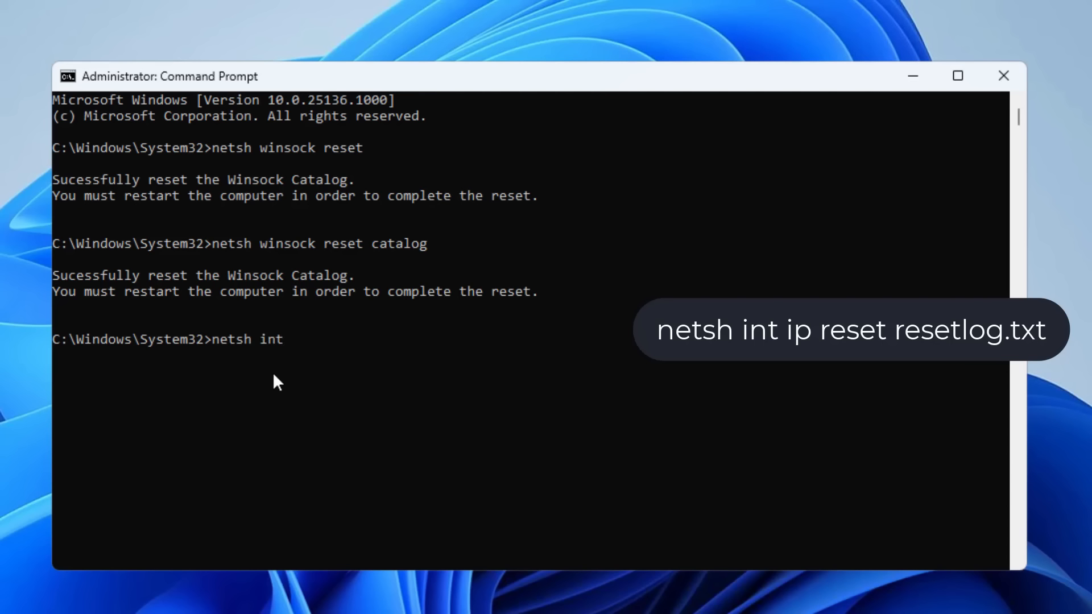
pyautogui.write(' ip reset rese')
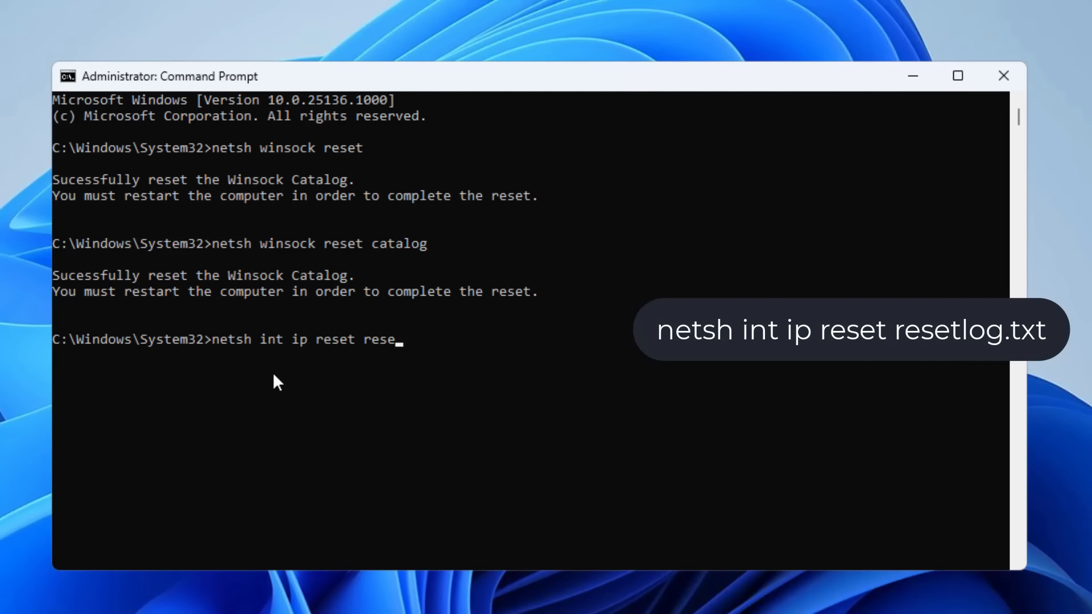
pyautogui.write('tl')
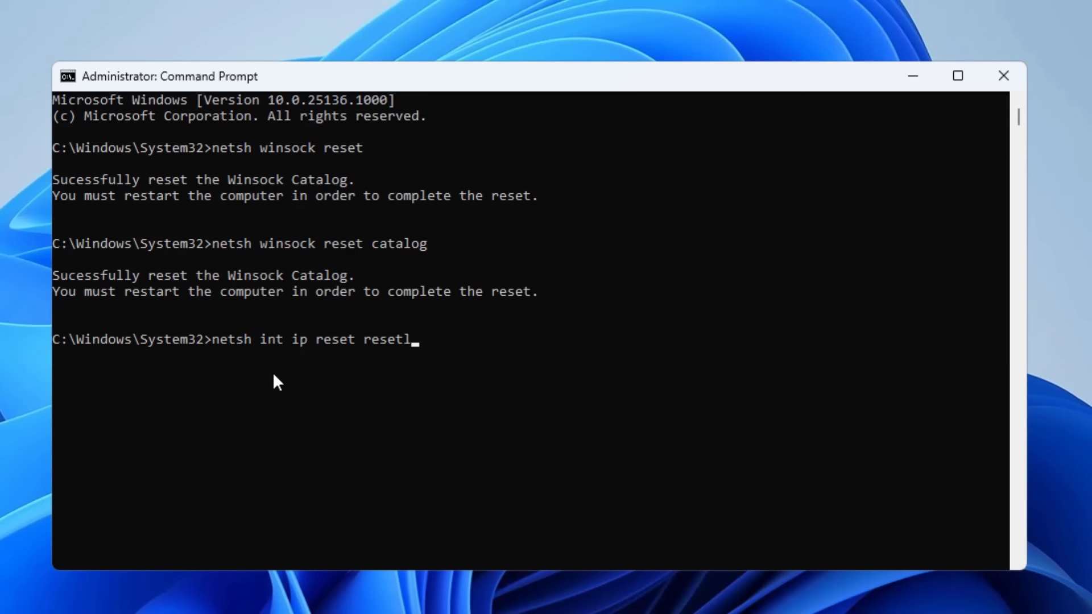
pyautogui.write('og.txt')
pyautogui.press('Return')
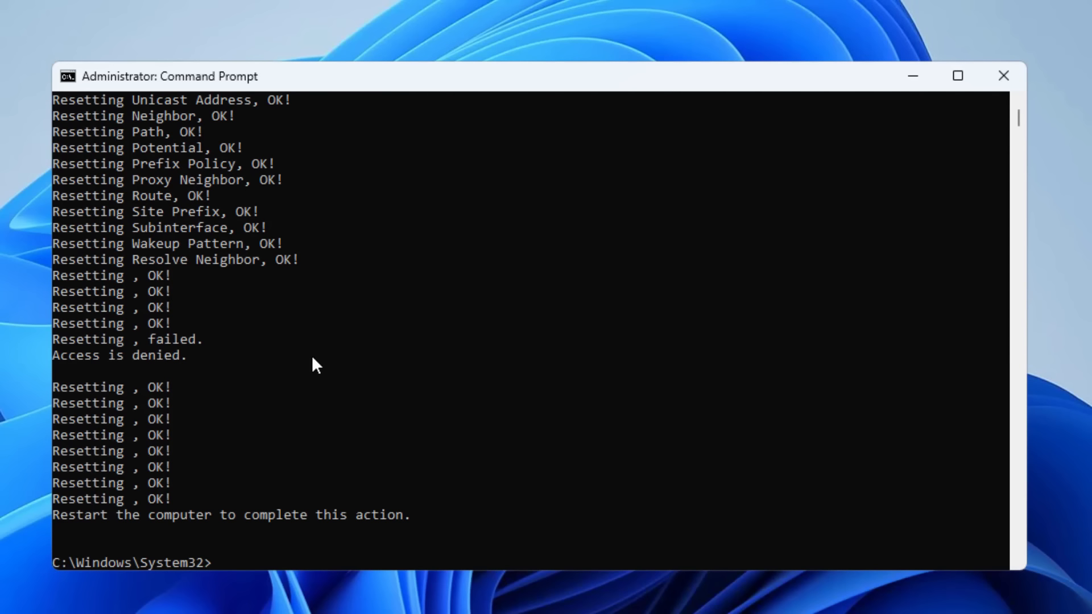
pyautogui.scroll(5, 246, 280)
pyautogui.scroll(-6, 234, 251)
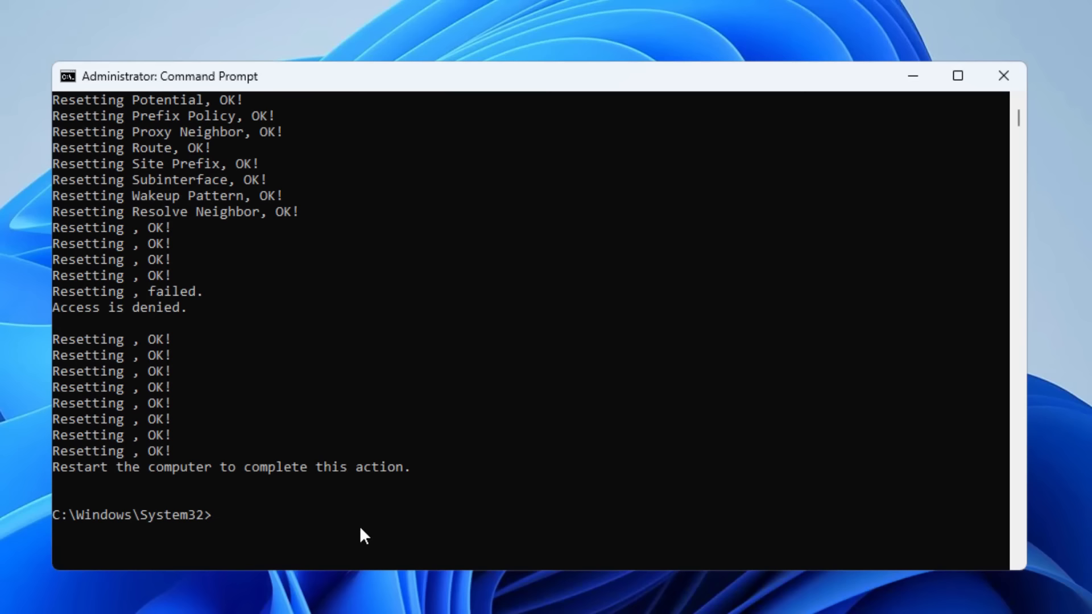
pyautogui.write('ipconfig /release')
pyautogui.press('Return')
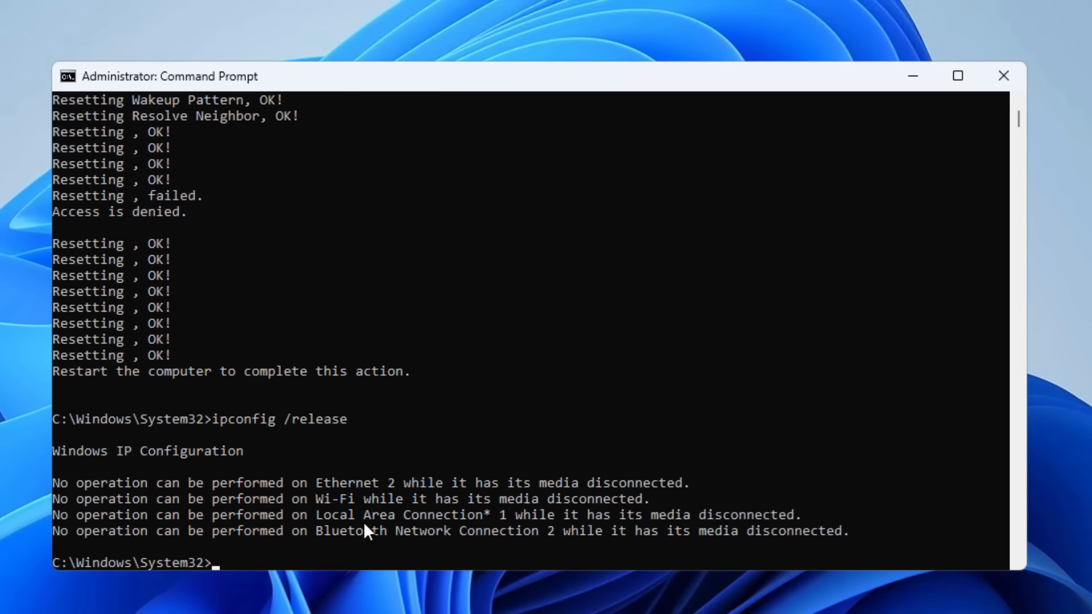
# Flush the DNS resolver cache with ipconfig /flushdns and close the Command Prompt with exit.
pyautogui.write('io')
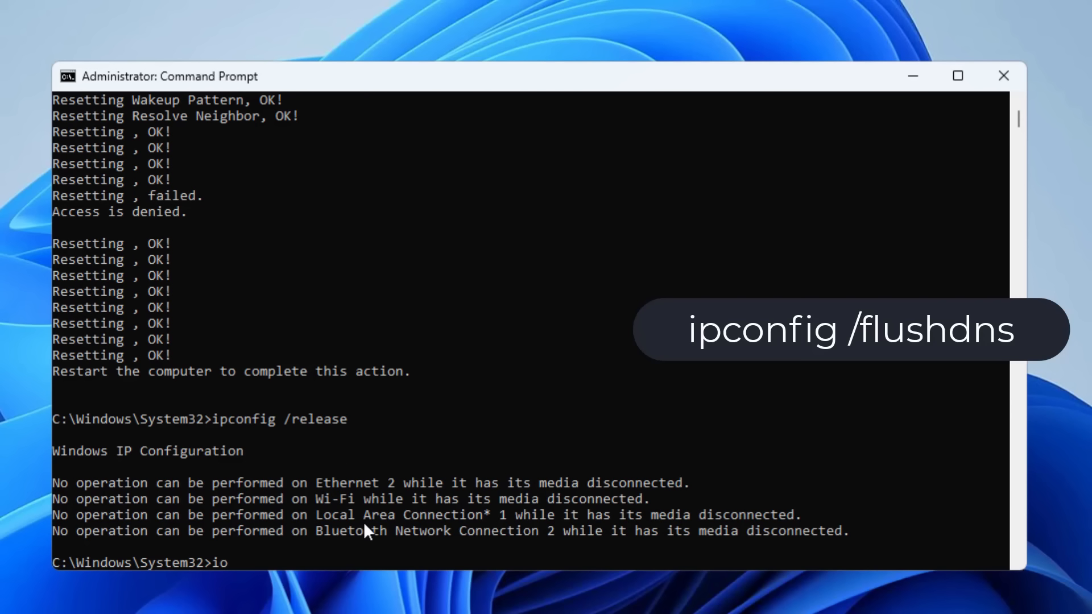
pyautogui.press('BackSpace')
pyautogui.write('pconfig /flushdnd')
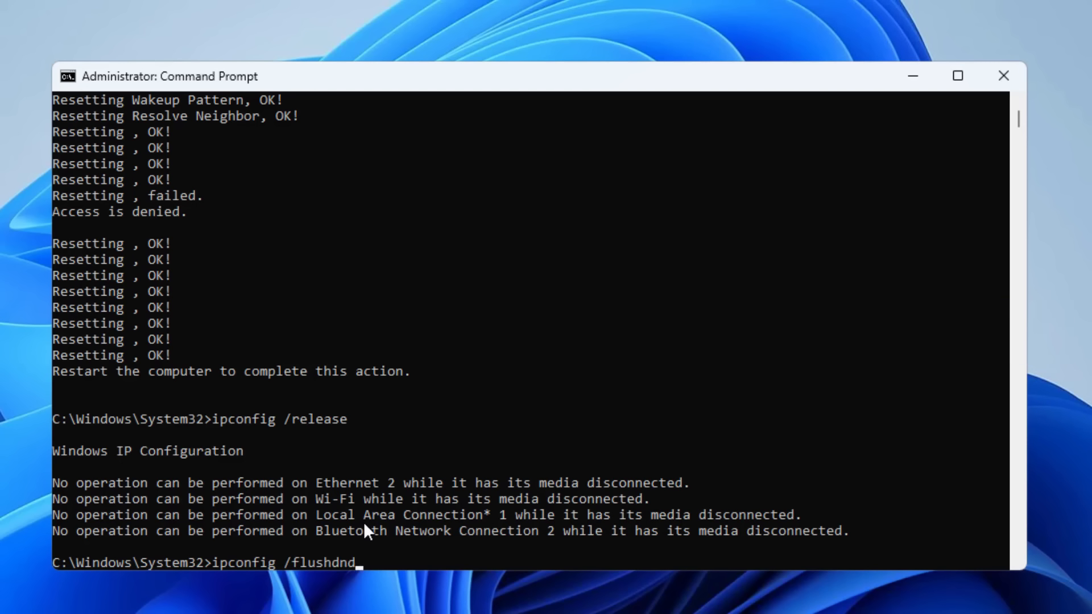
pyautogui.press('BackSpace')
pyautogui.write('s')
pyautogui.press('Return')
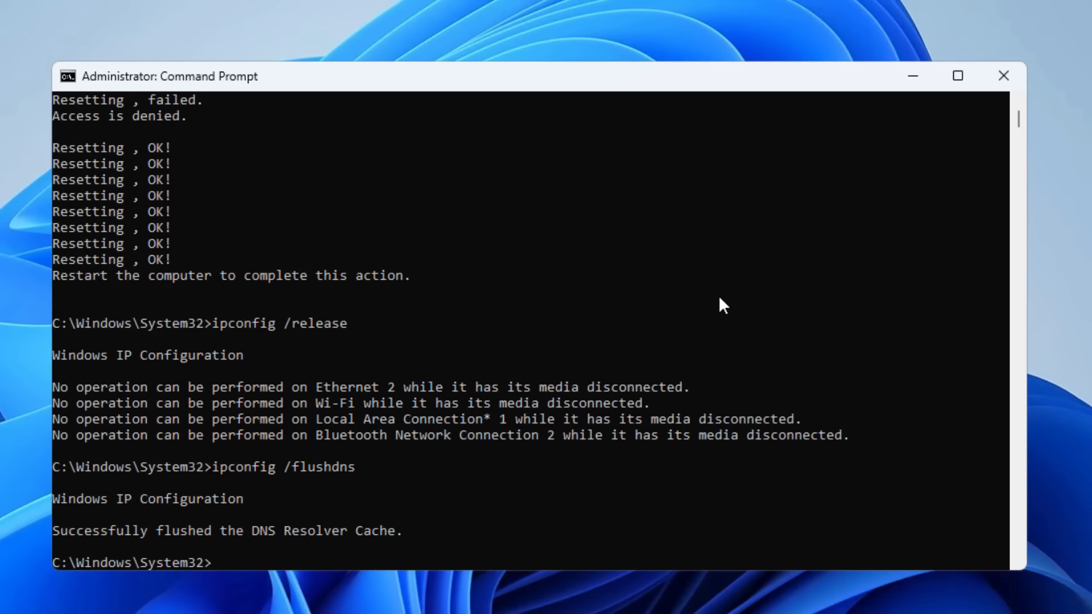
pyautogui.write('exit')
pyautogui.press('Return')
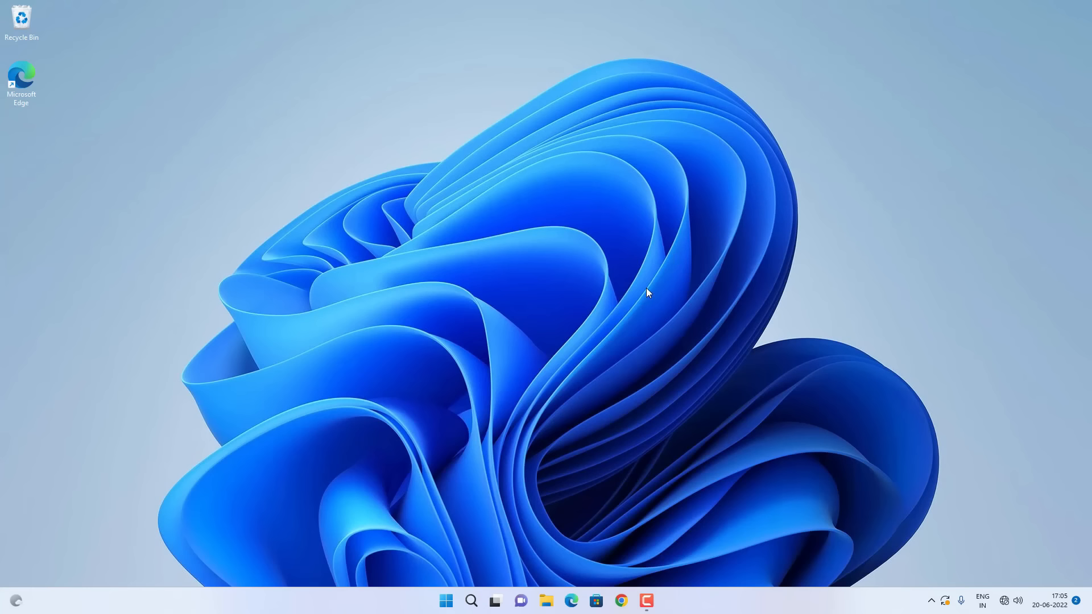
# Search for "service", open the Services console and enlarge its window.
pyautogui.click(471, 601)
pyautogui.write('se')
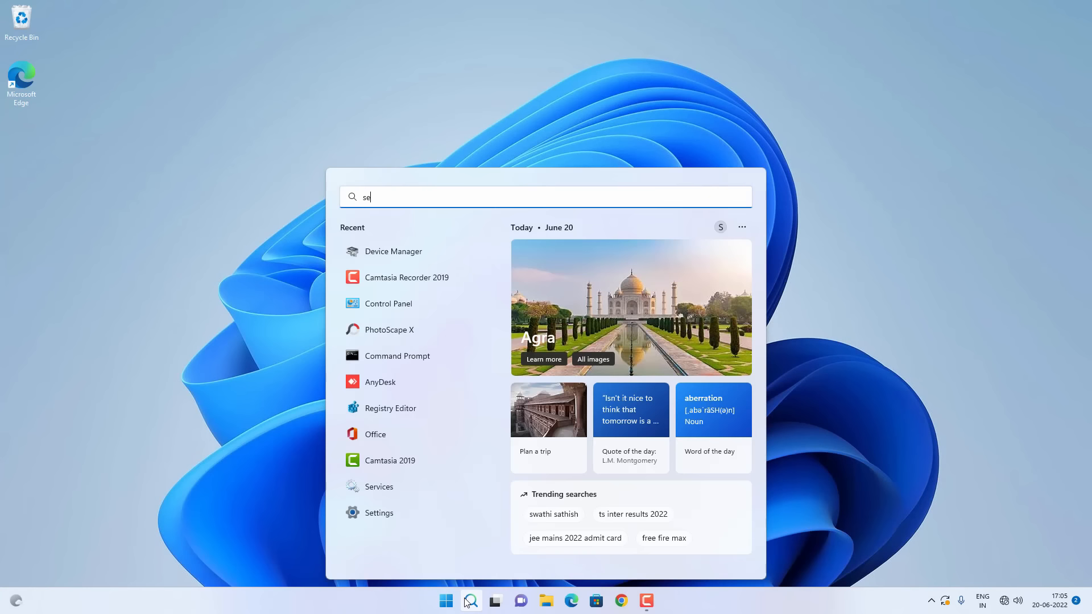
pyautogui.write('rvice')
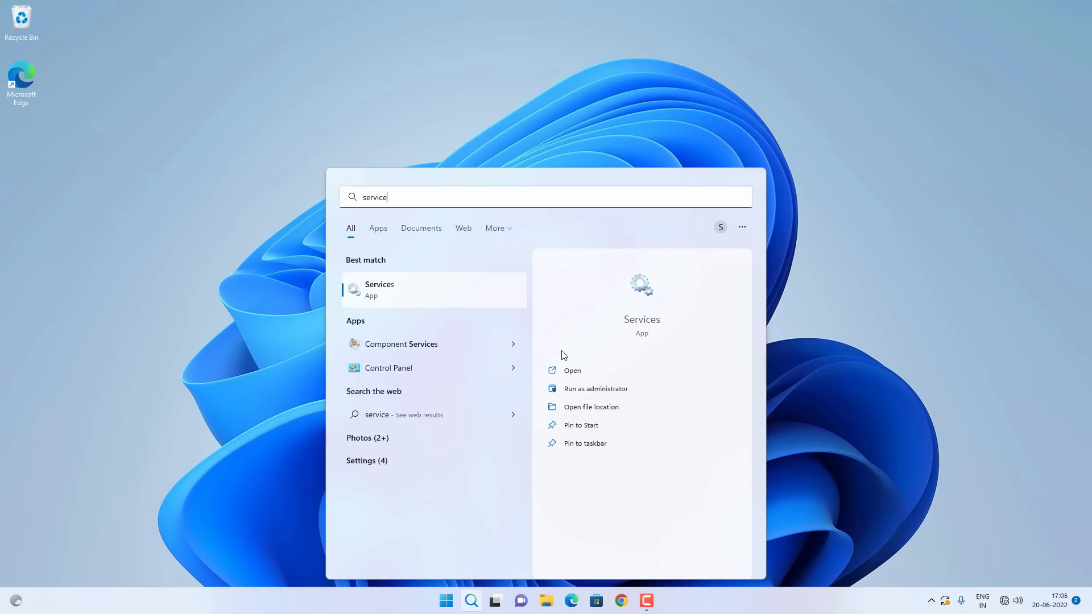
pyautogui.click(409, 281)
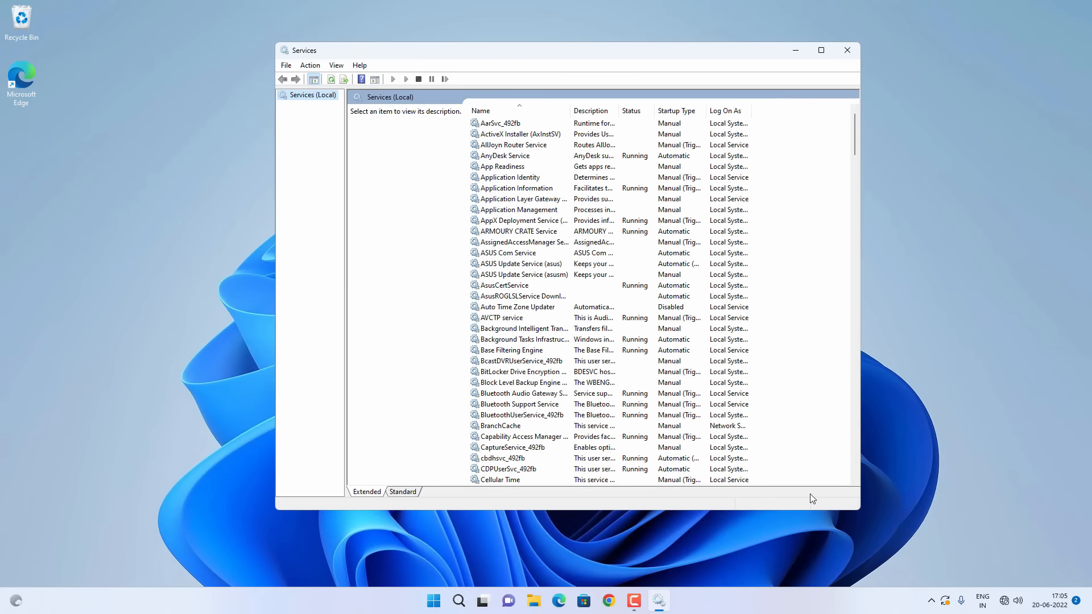
pyautogui.moveTo(856, 511); pyautogui.dragTo(972, 538)
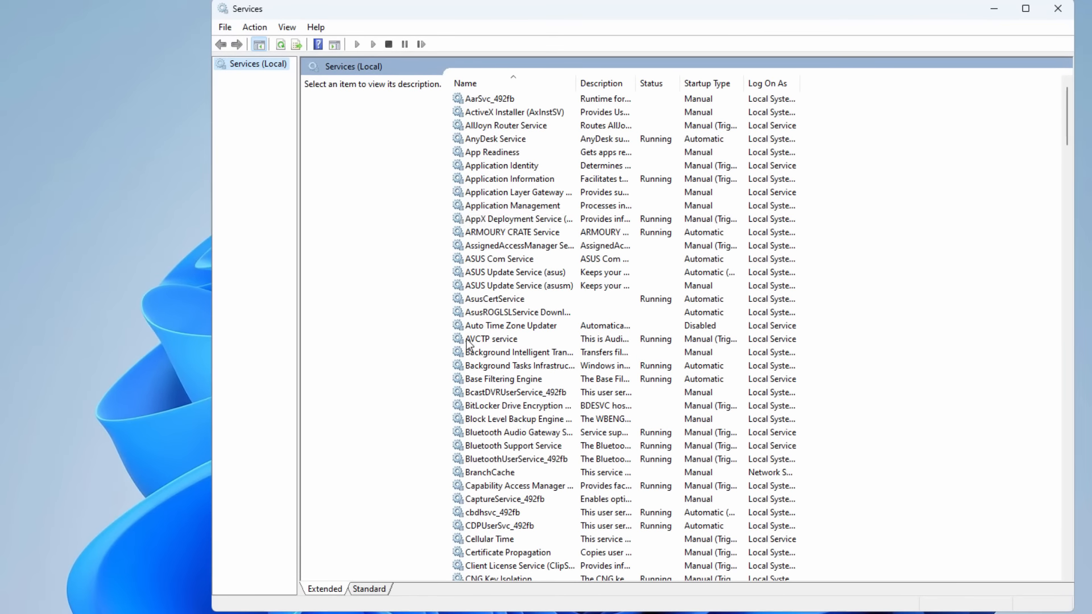
# Find the DHCP Client service in the list and check its status and startup type.
pyautogui.click(490, 339)
pyautogui.press('d')
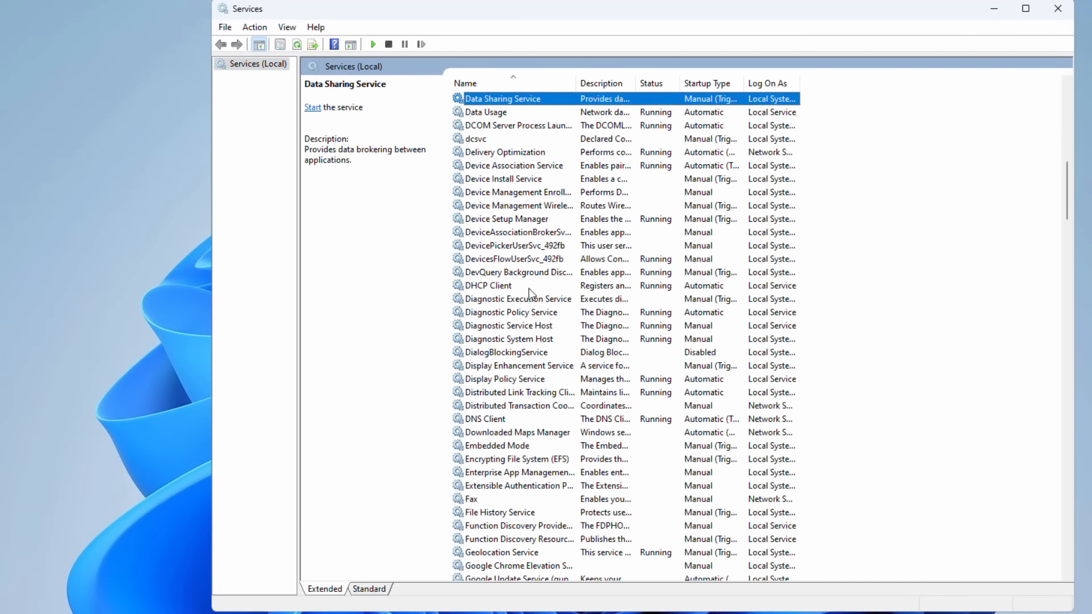
pyautogui.click(498, 288)
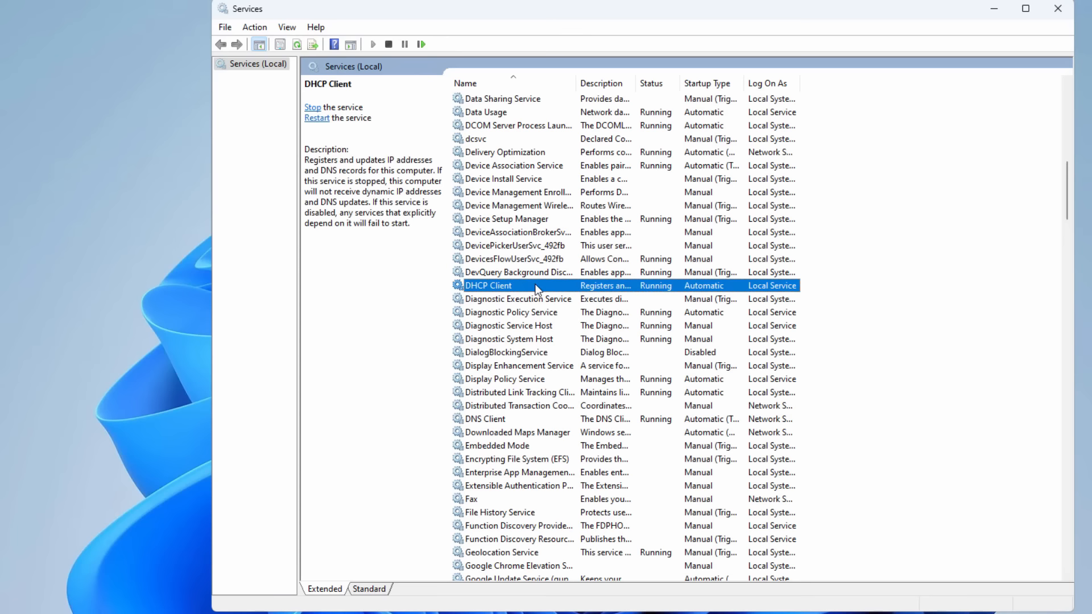
pyautogui.rightClick(533, 285)
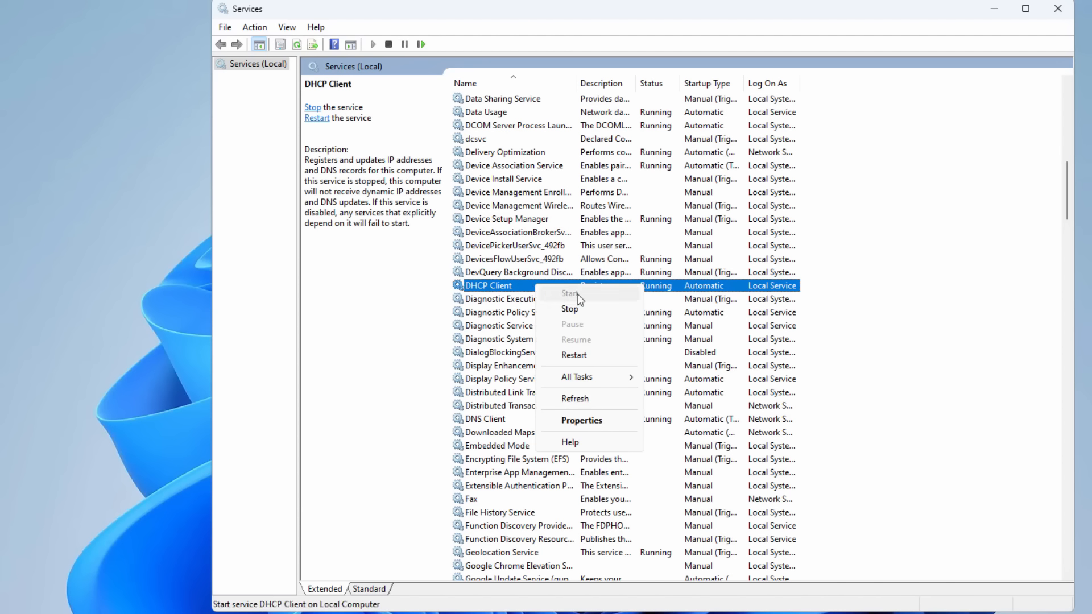
pyautogui.click(515, 285)
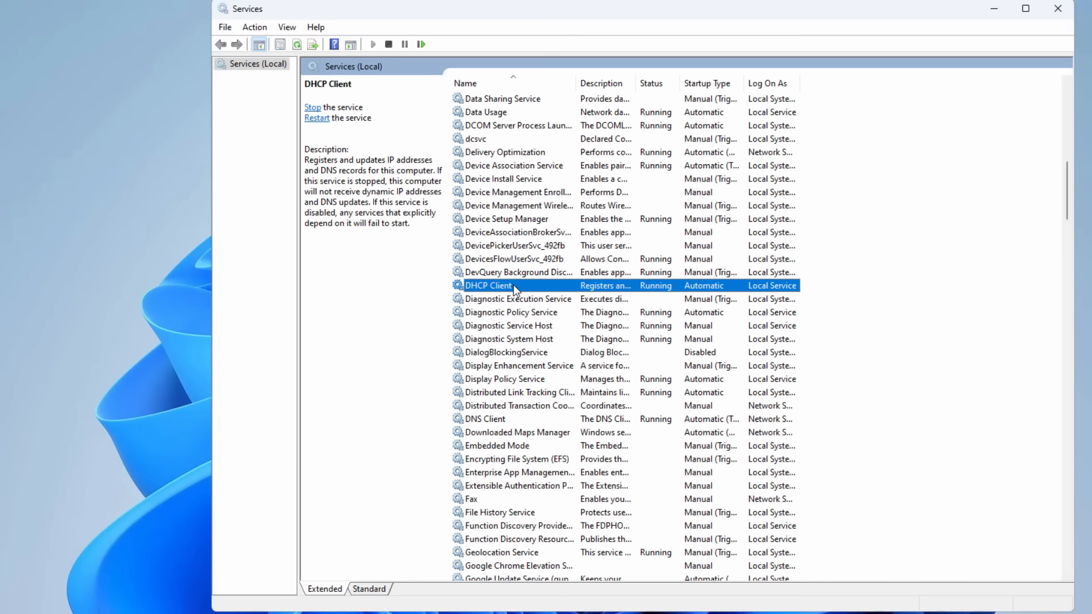
# Find the WLAN AutoConfig service and review its startup type and service status in its properties.
pyautogui.press('w')
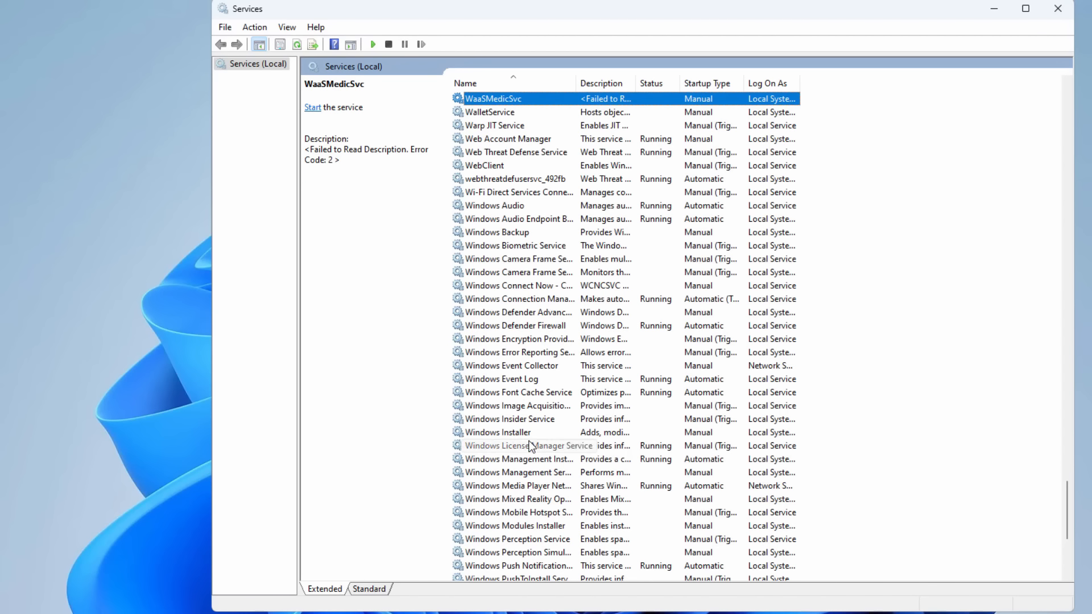
pyautogui.scroll(-6, 529, 446)
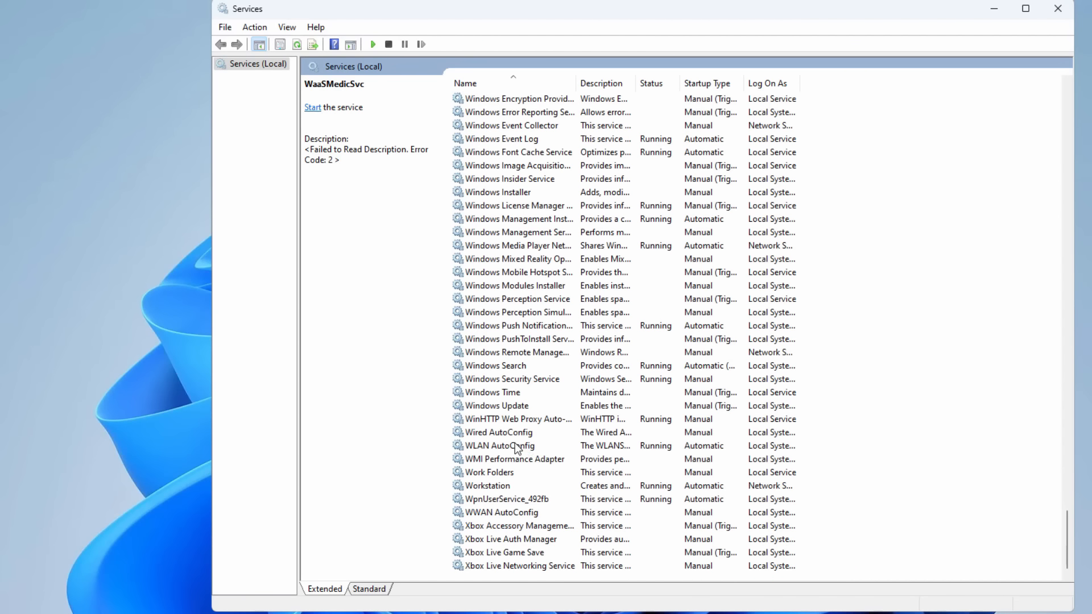
pyautogui.click(511, 446)
pyautogui.rightClick(538, 452)
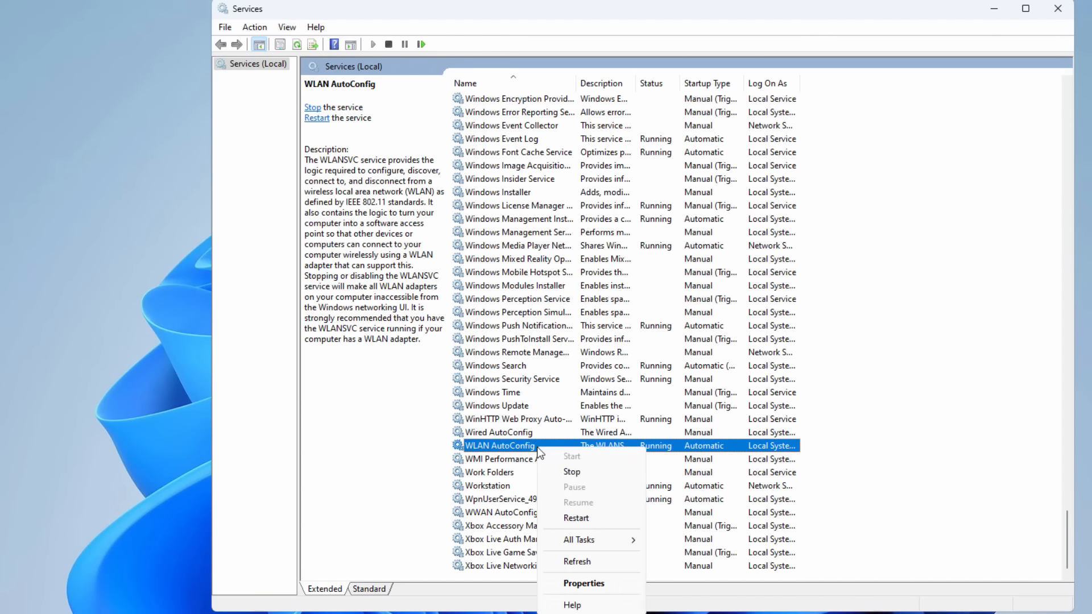
pyautogui.click(606, 581)
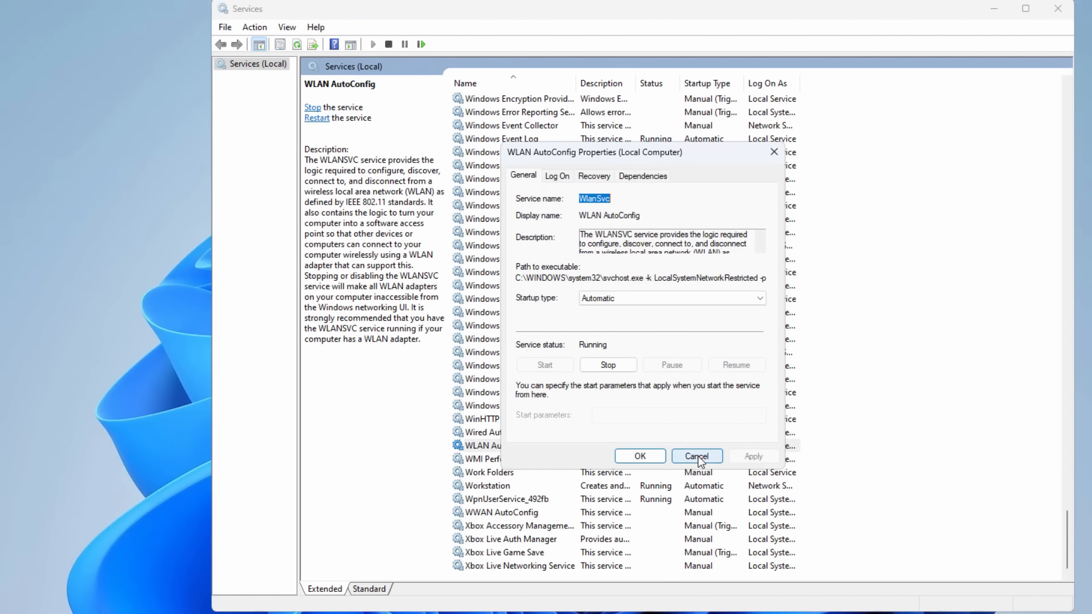
pyautogui.click(640, 456)
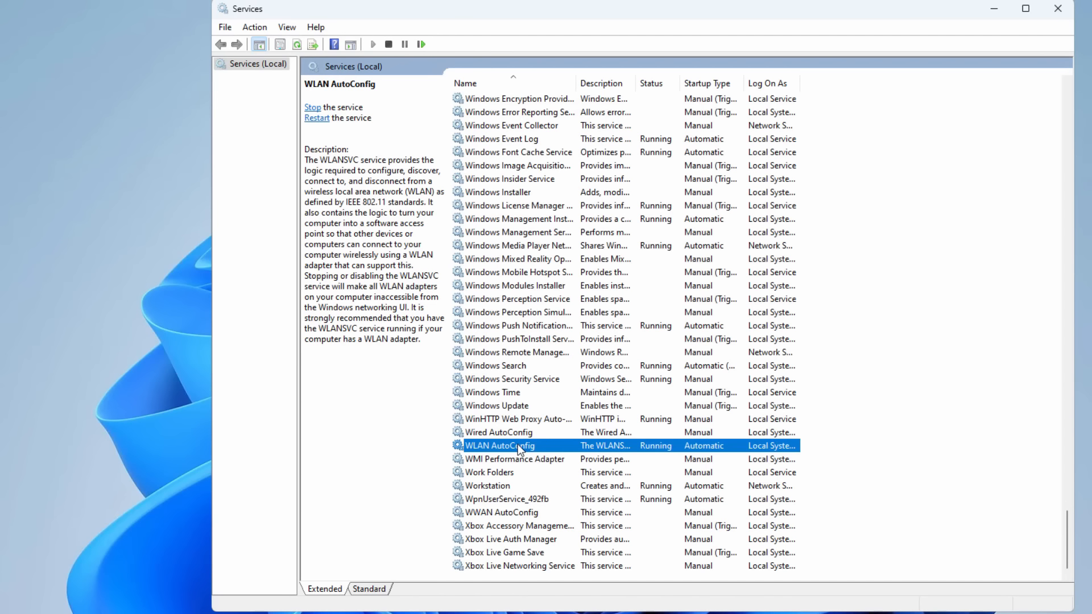
# Start the WWAN AutoConfig service and set its startup type to Automatic in its properties.
pyautogui.click(521, 512)
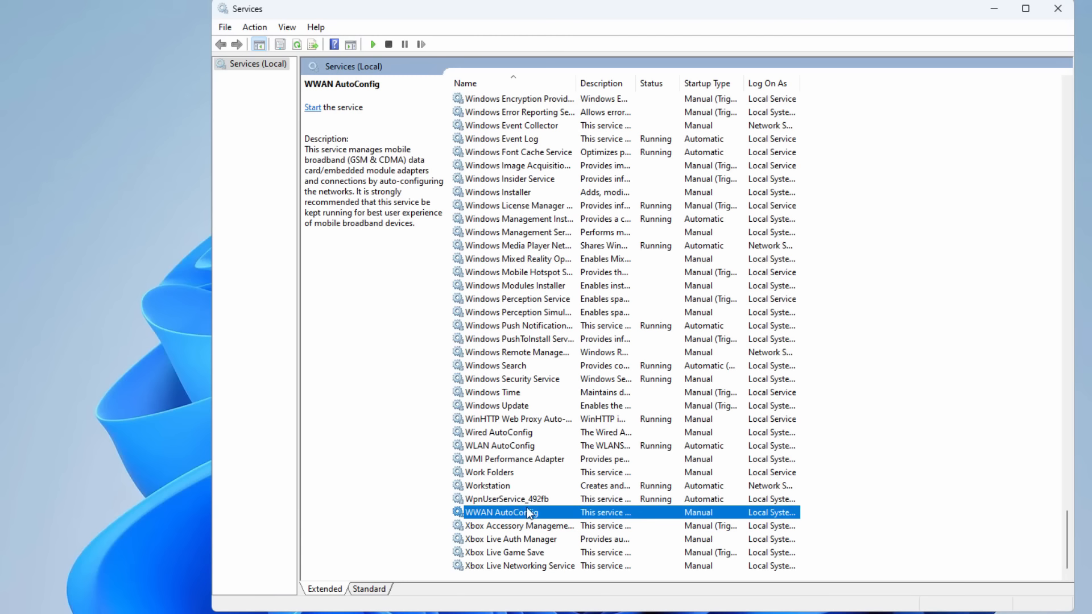
pyautogui.rightClick(561, 512)
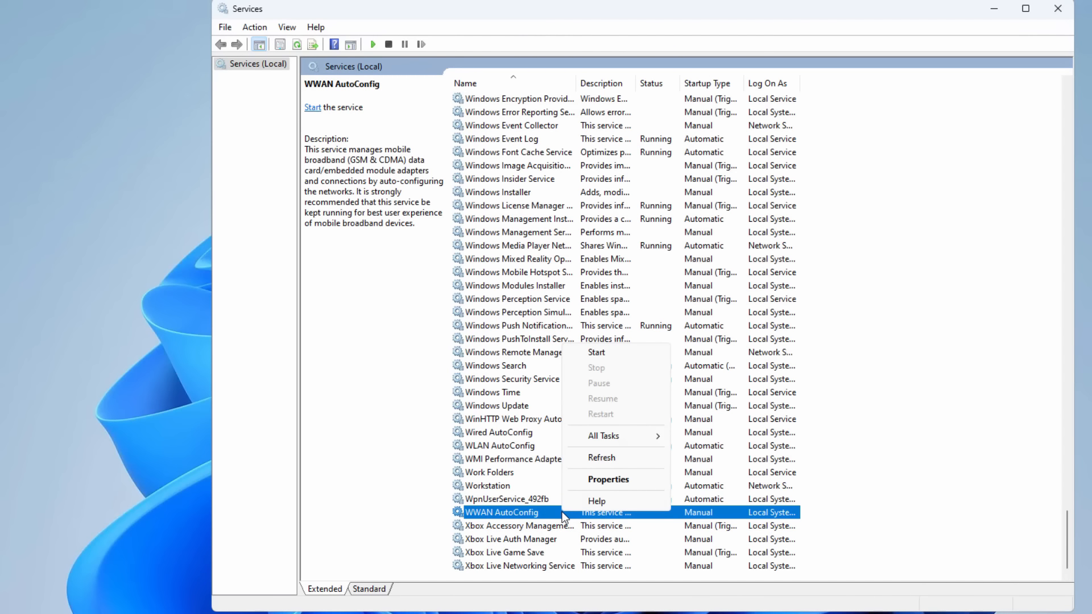
pyautogui.click(610, 480)
pyautogui.click(549, 364)
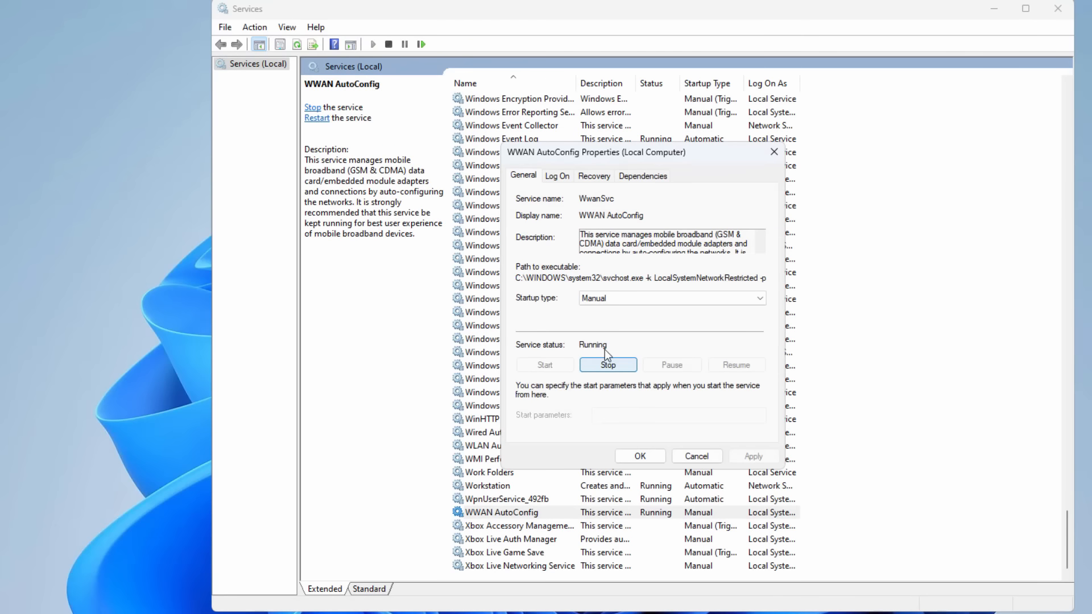
pyautogui.click(631, 296)
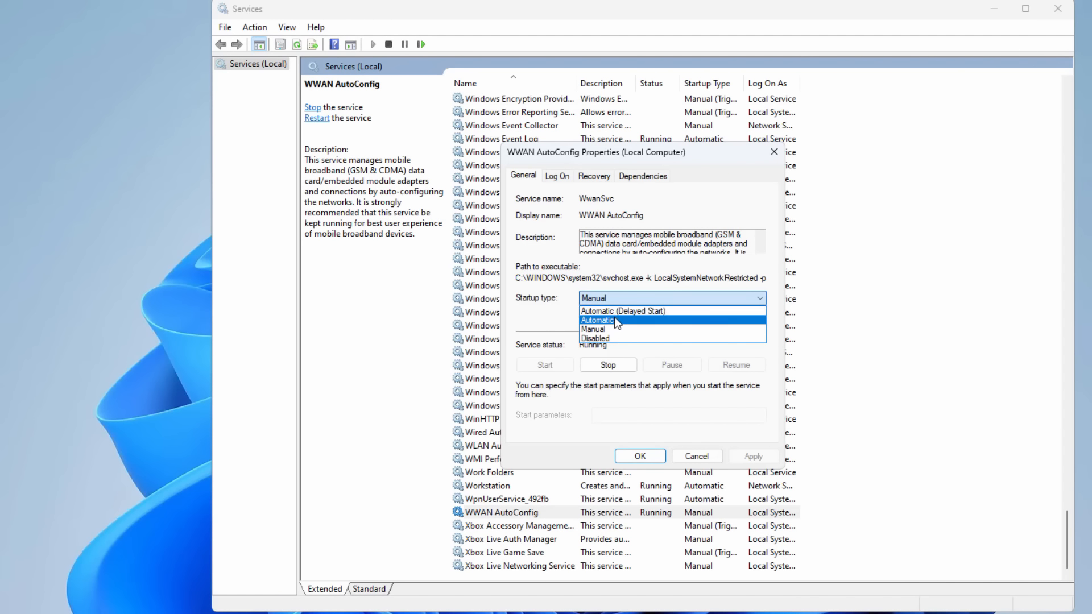
pyautogui.click(617, 319)
pyautogui.click(762, 455)
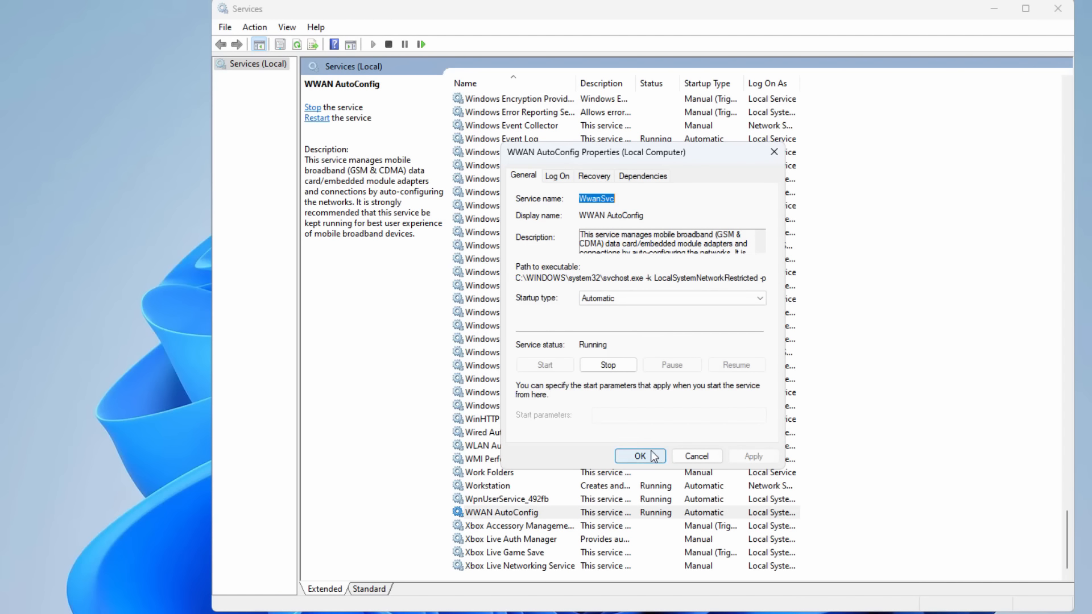
pyautogui.click(640, 456)
# Check the status of the Network Connections and Network Setup Service entries in the services list.
pyautogui.click(532, 512)
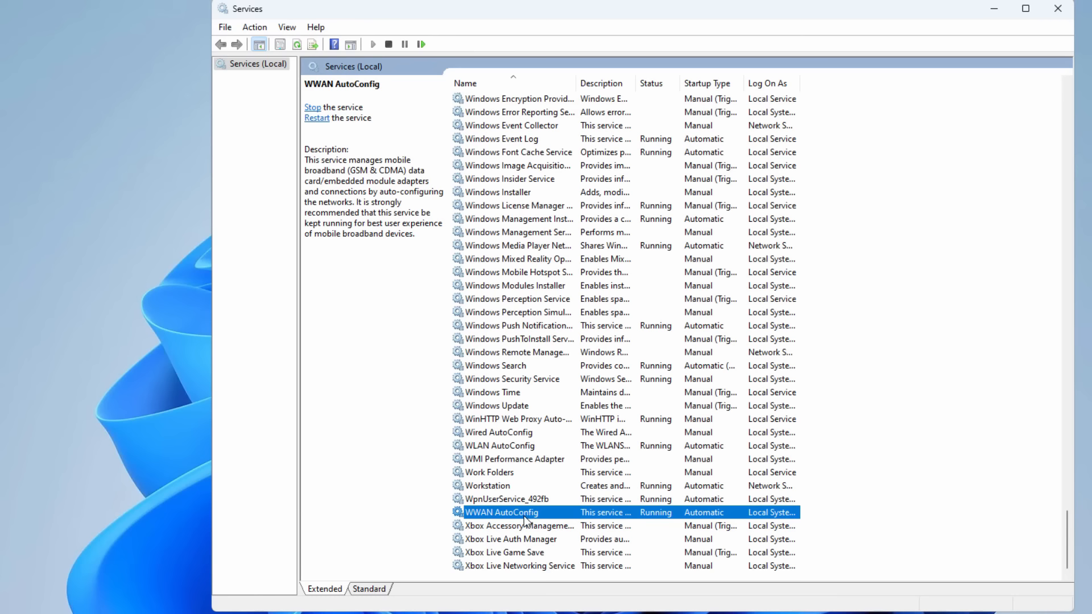
pyautogui.press('n')
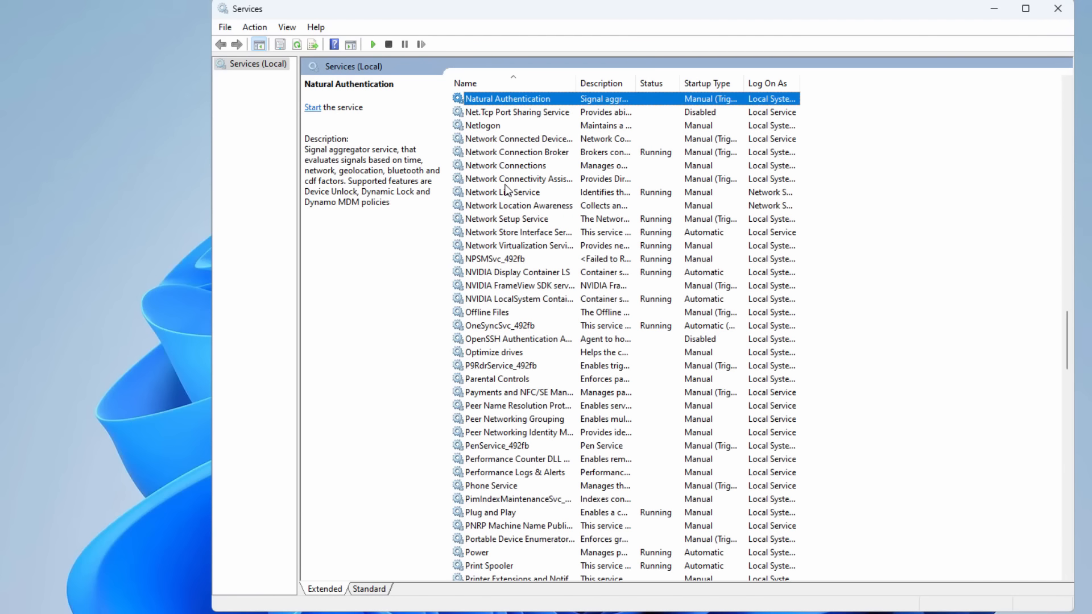
pyautogui.click(531, 165)
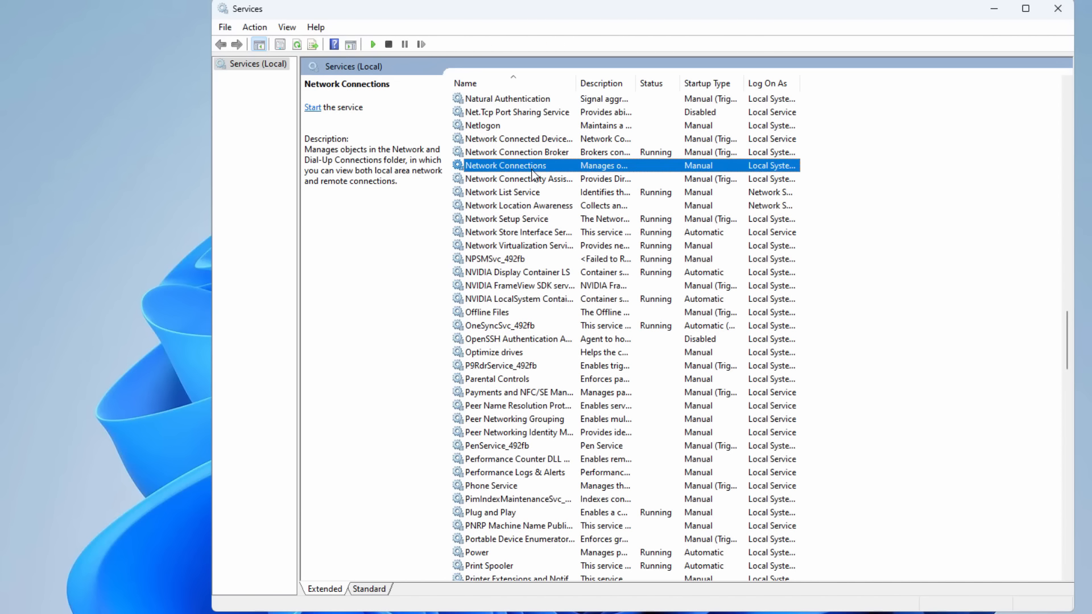
pyautogui.click(528, 222)
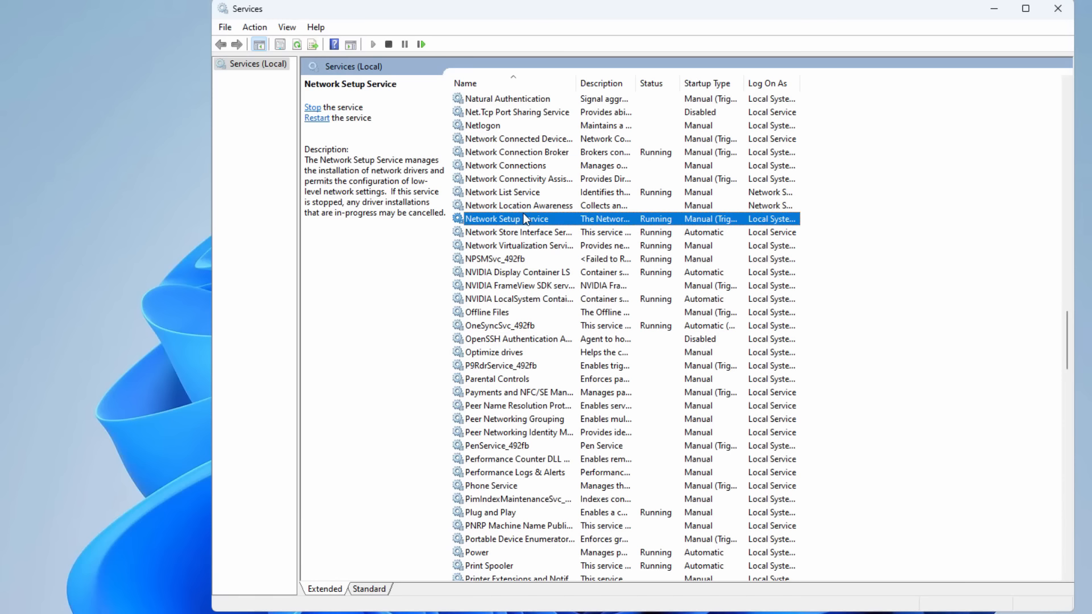
# Start the Wi-Fi Direct Services Connection Manager Service and close the Services console.
pyautogui.press('w')
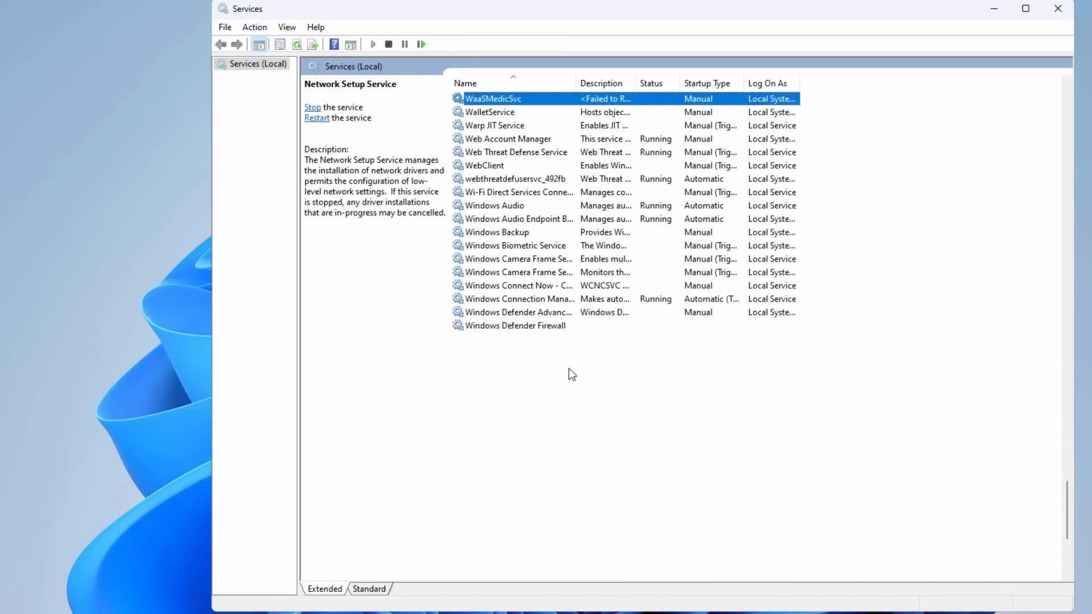
pyautogui.scroll(2, 523, 278)
pyautogui.click(528, 273)
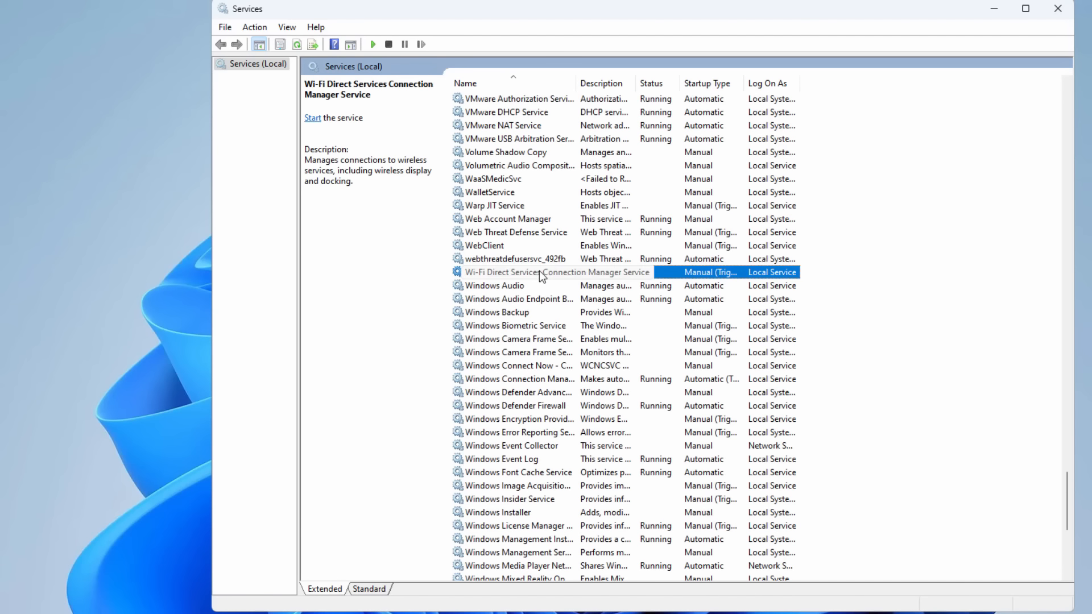
pyautogui.click(311, 119)
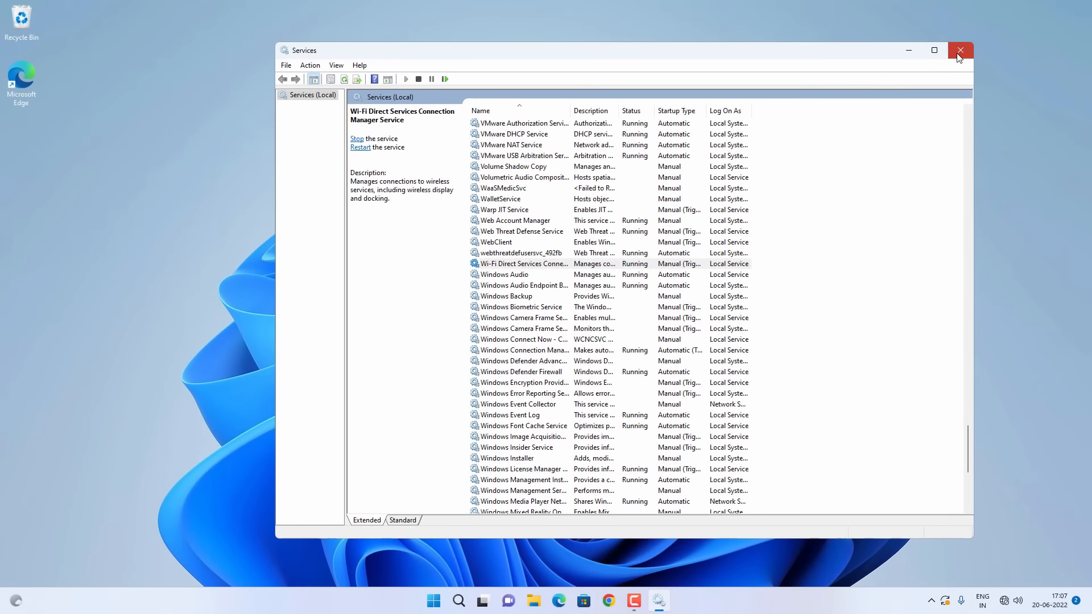
pyautogui.click(959, 55)
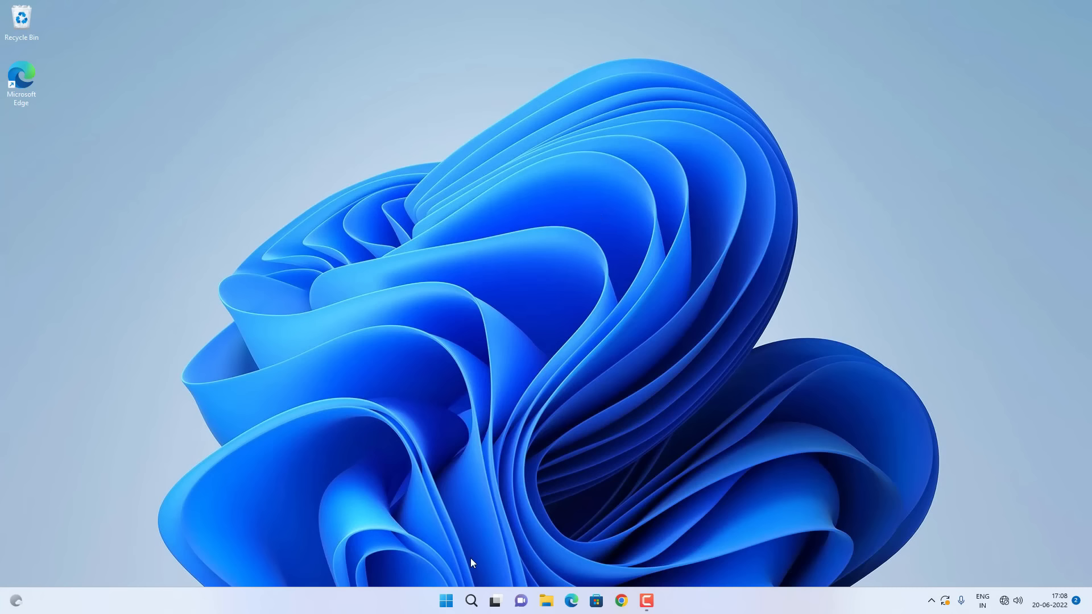
# Search for "control", open Control Panel and go to the adapter settings through Network and Sharing Center.
pyautogui.click(466, 601)
pyautogui.write('c')
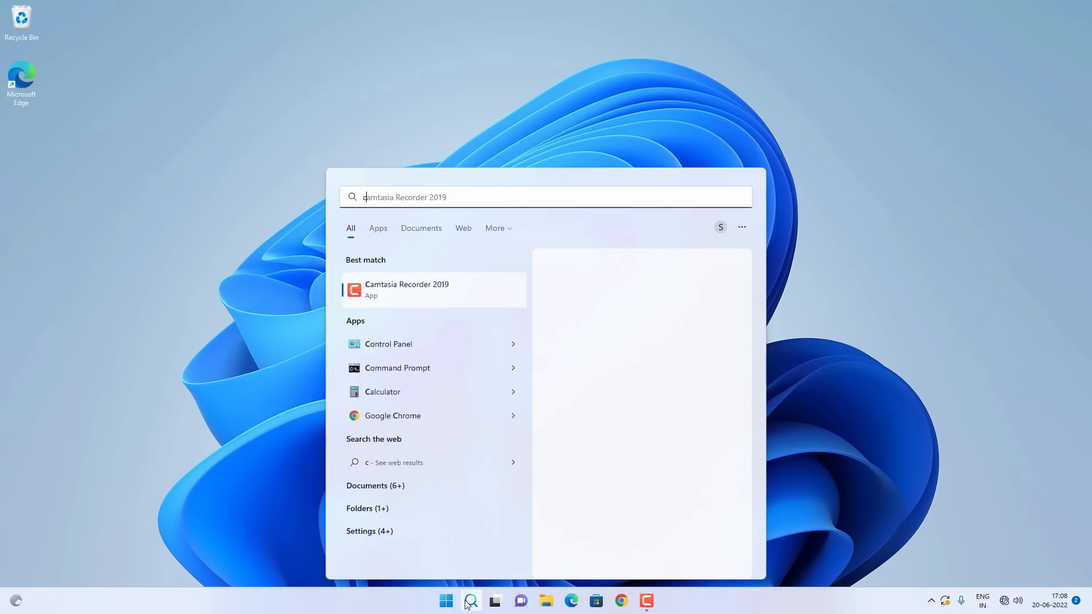
pyautogui.write('ontrol')
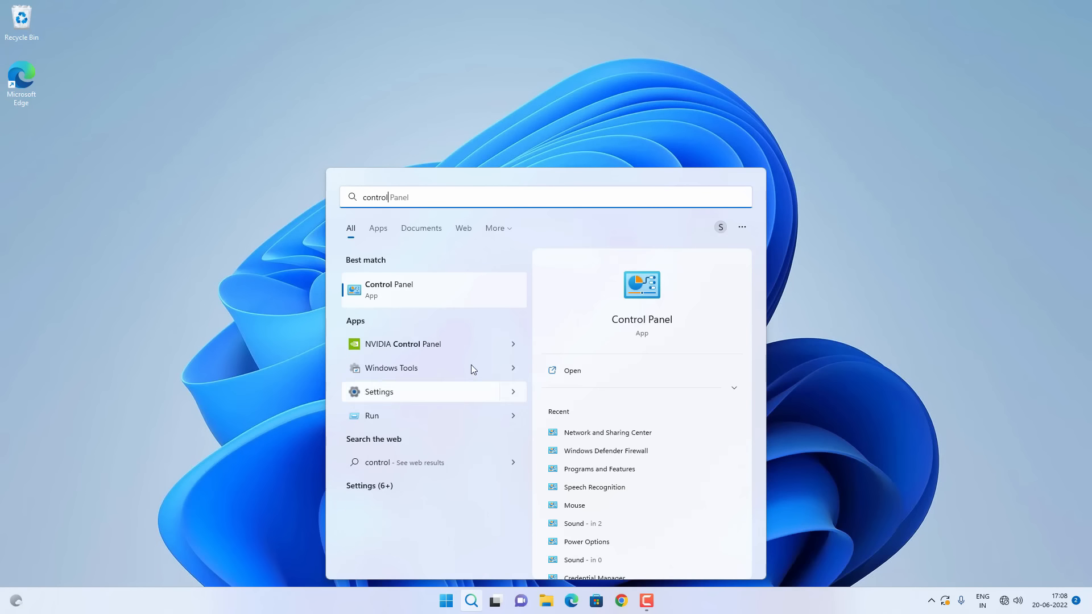
pyautogui.click(451, 282)
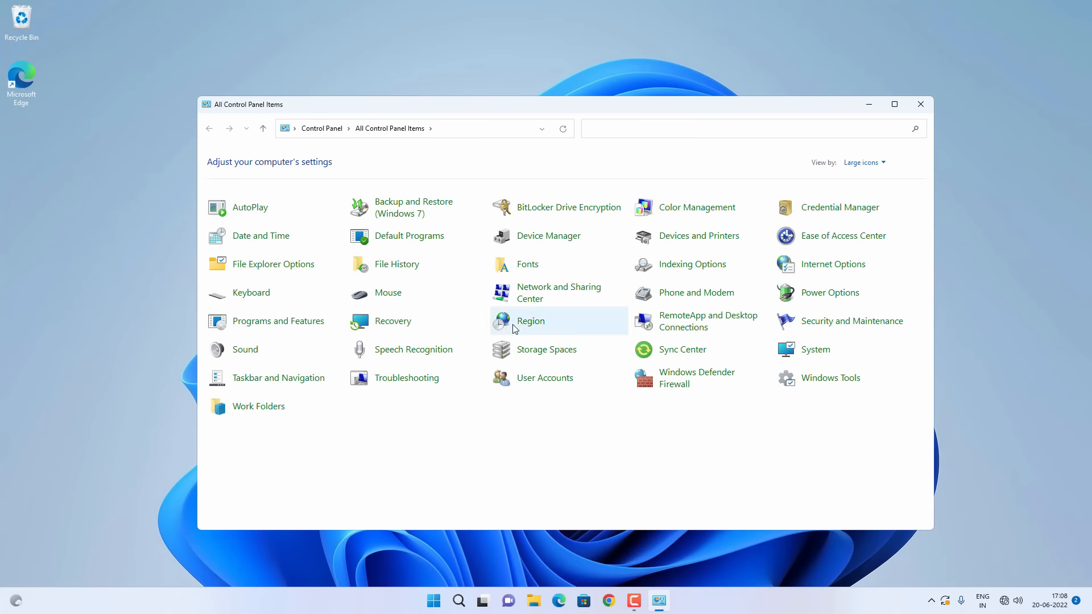
pyautogui.click(570, 288)
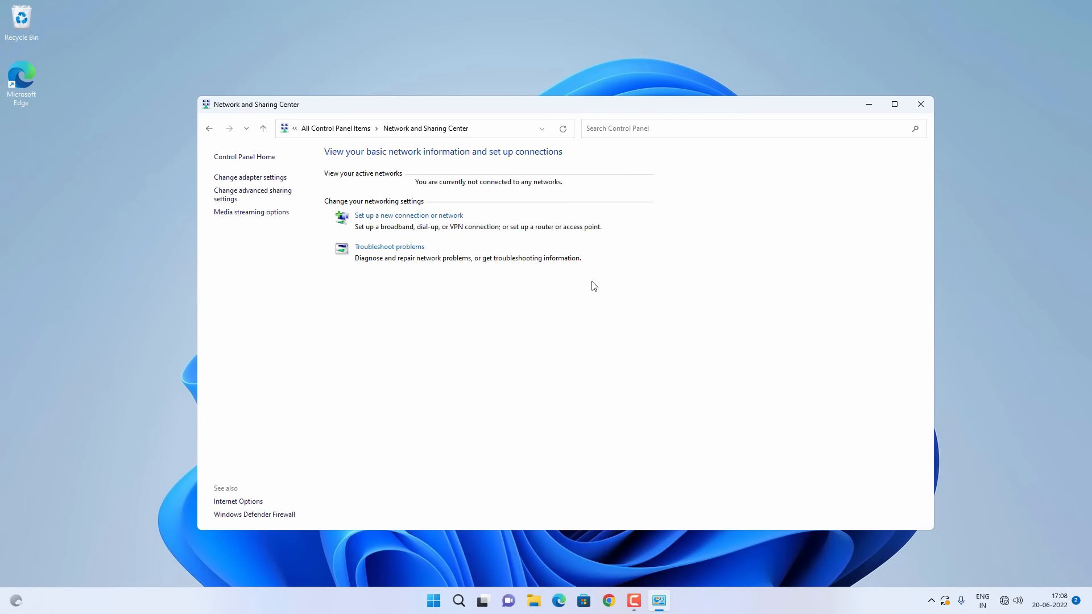
pyautogui.click(271, 177)
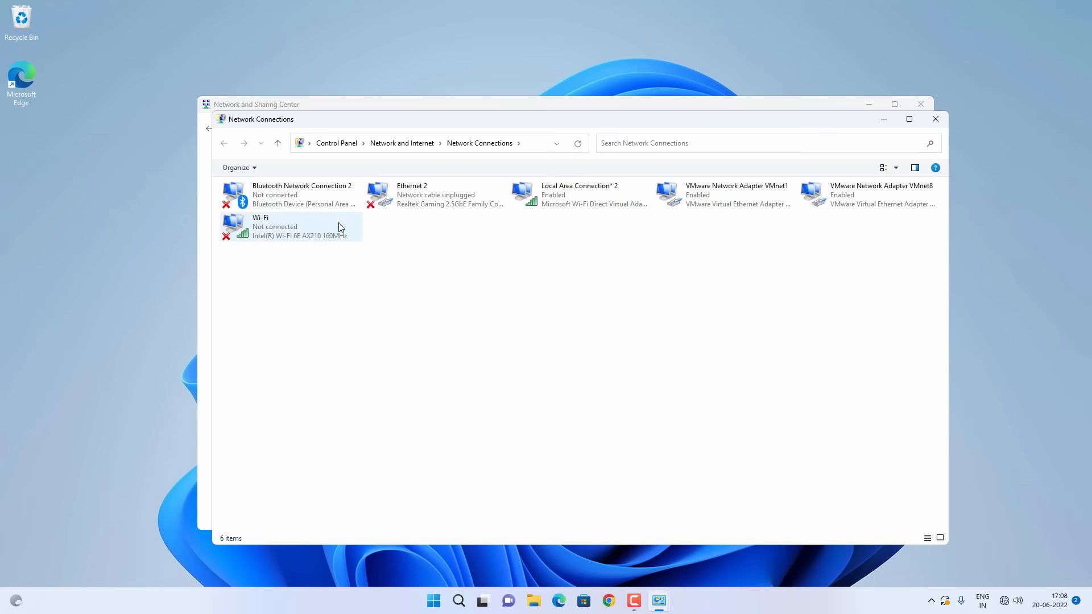
# Open the Internet Protocol Version 4 (TCP/IPv4) properties of the Wi-Fi adapter.
pyautogui.click(291, 235)
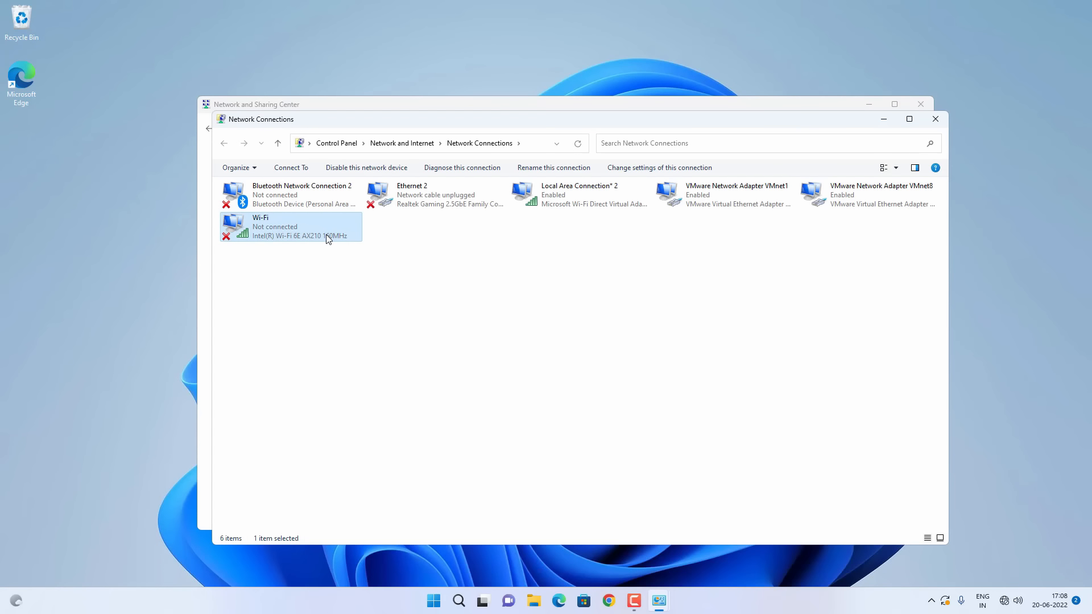
pyautogui.rightClick(329, 239)
pyautogui.click(371, 353)
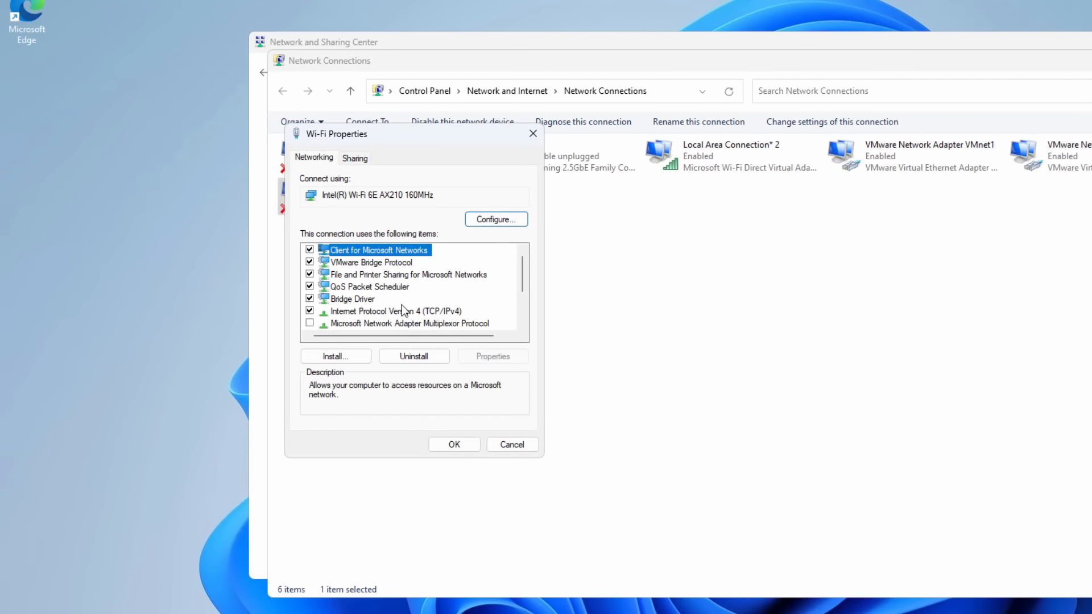
pyautogui.click(370, 314)
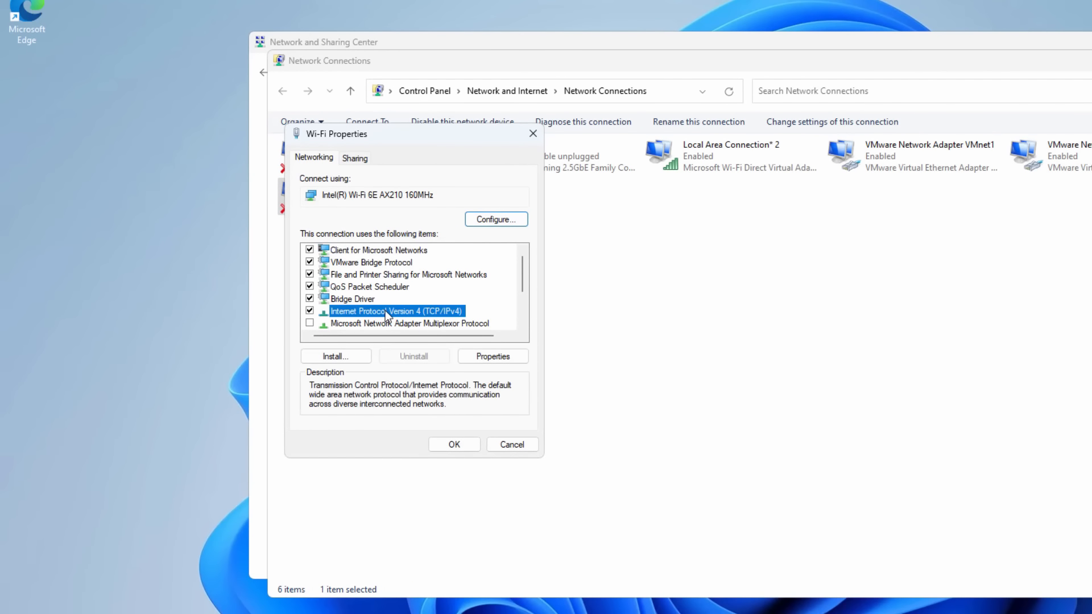
pyautogui.doubleClick(388, 312)
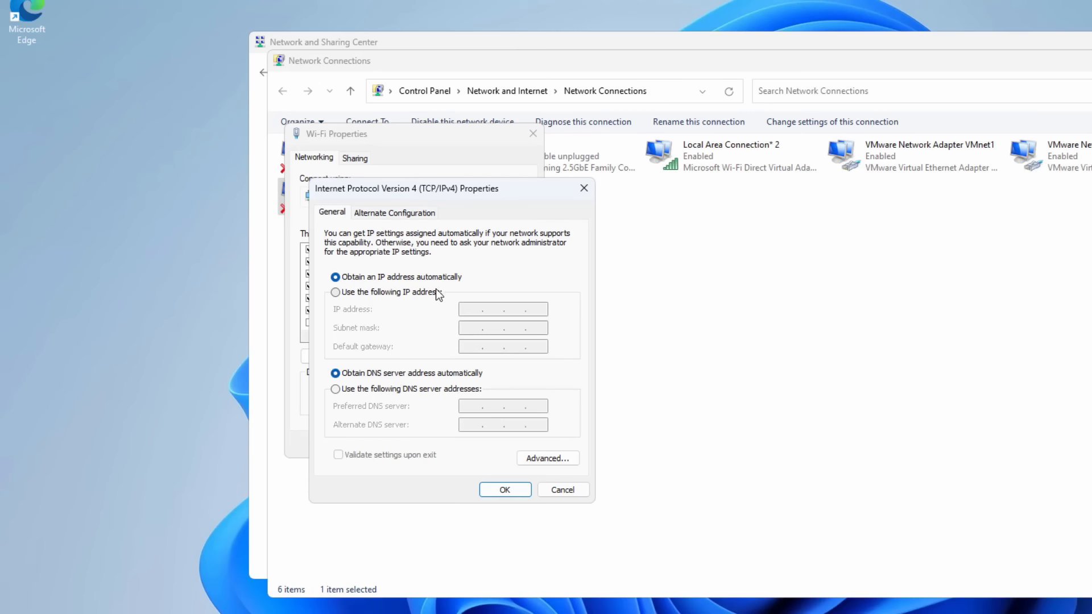
# Accept the automatic IP and DNS address settings, and close the Wi-Fi properties and the network windows.
pyautogui.click(505, 490)
pyautogui.click(454, 447)
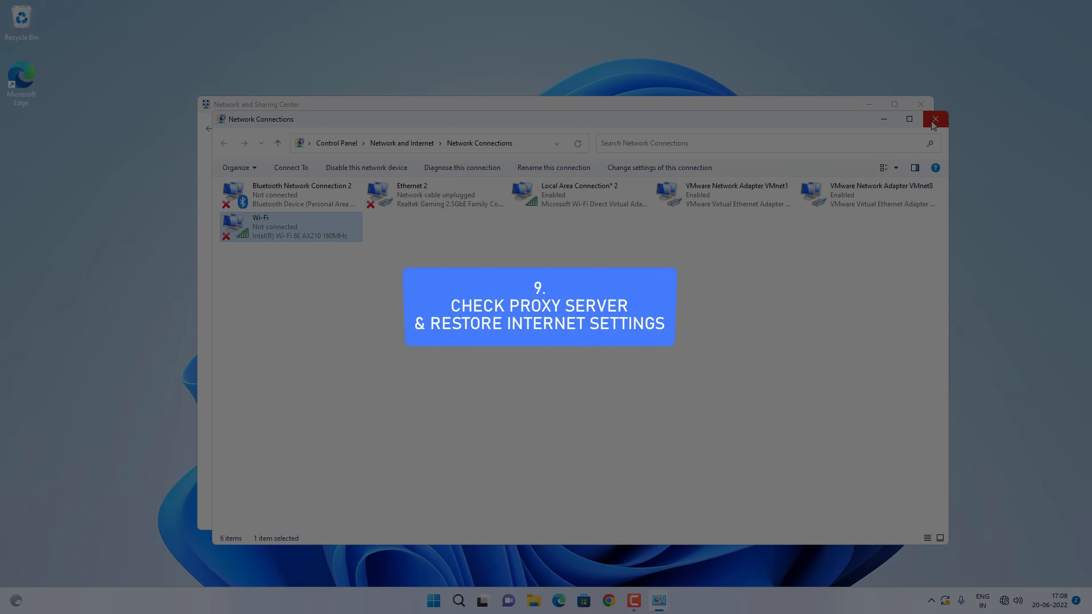
pyautogui.click(934, 125)
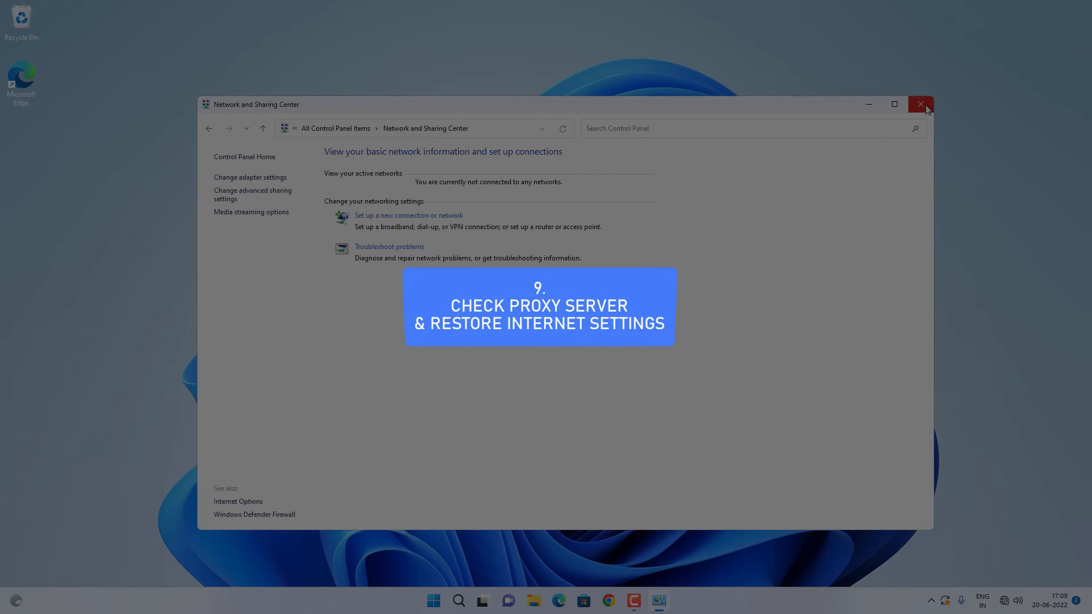
pyautogui.click(921, 106)
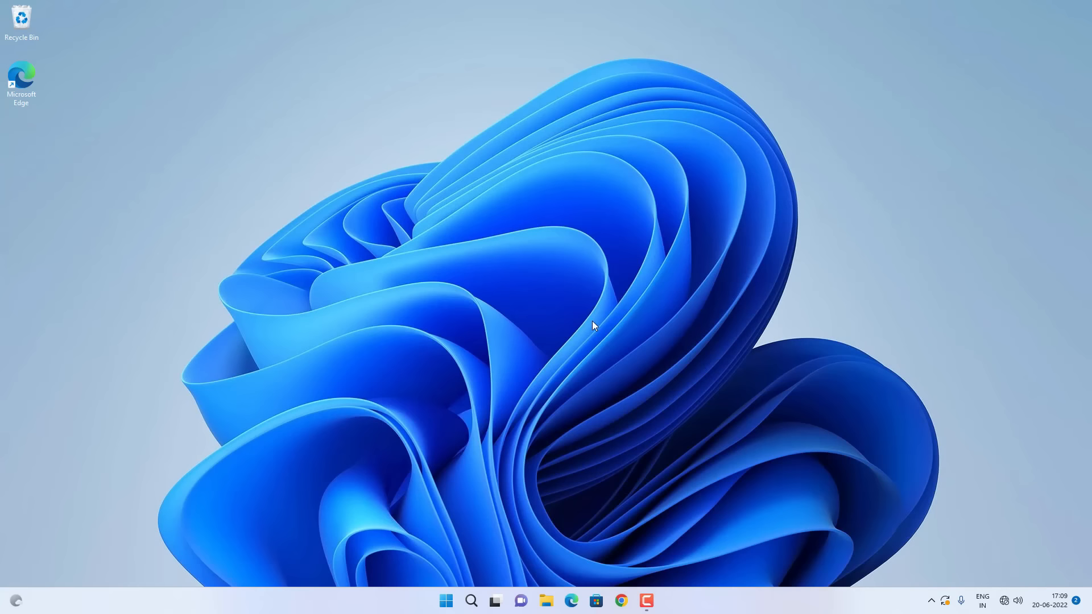
# Reopen Control Panel and bring up the LAN settings of the Internet Options connections.
pyautogui.click(471, 601)
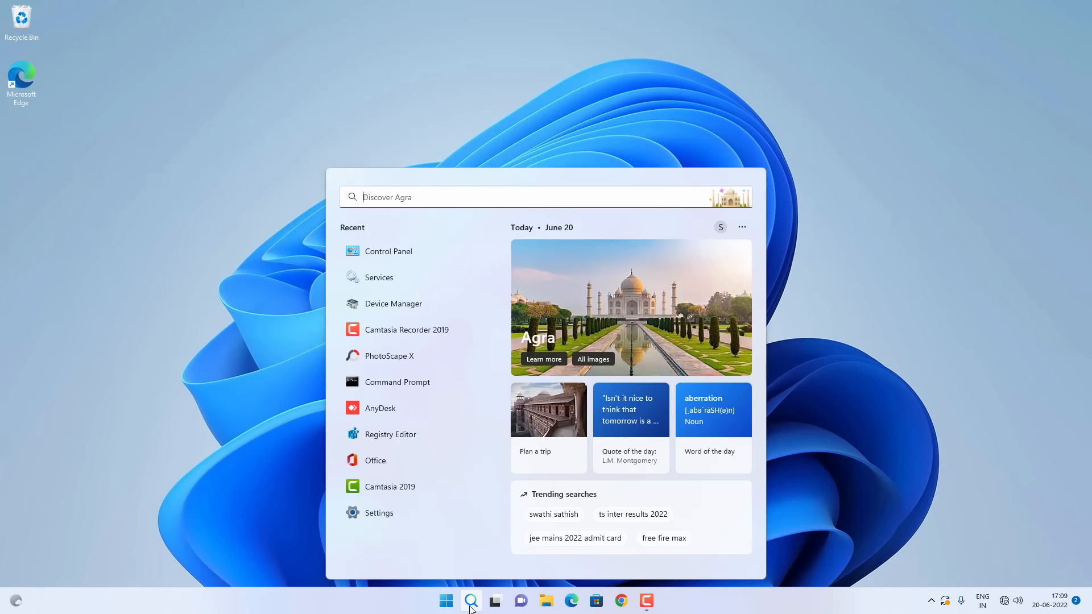
pyautogui.click(419, 252)
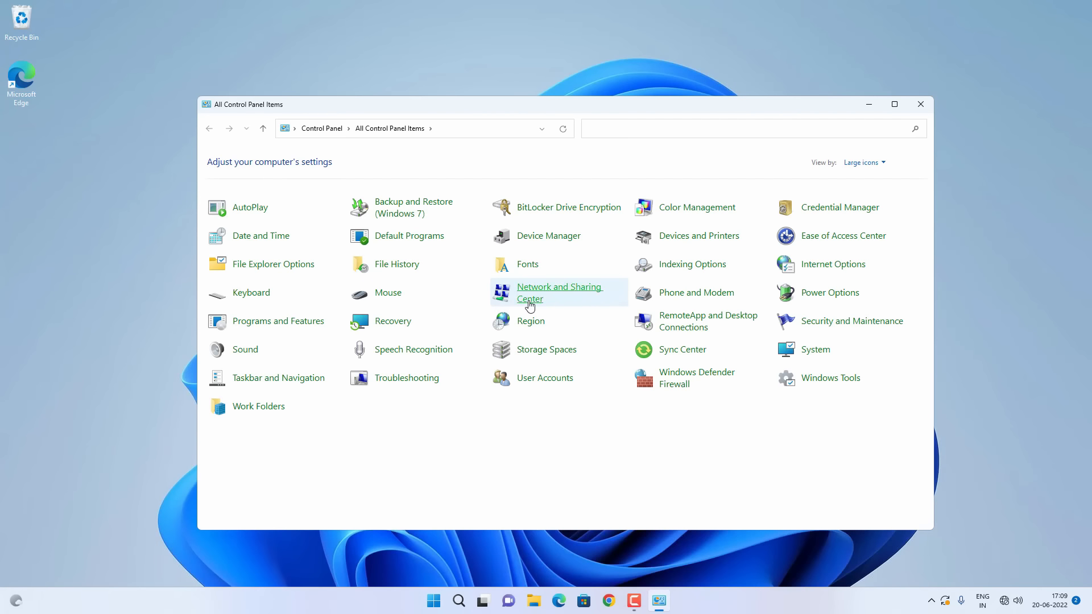
pyautogui.click(834, 266)
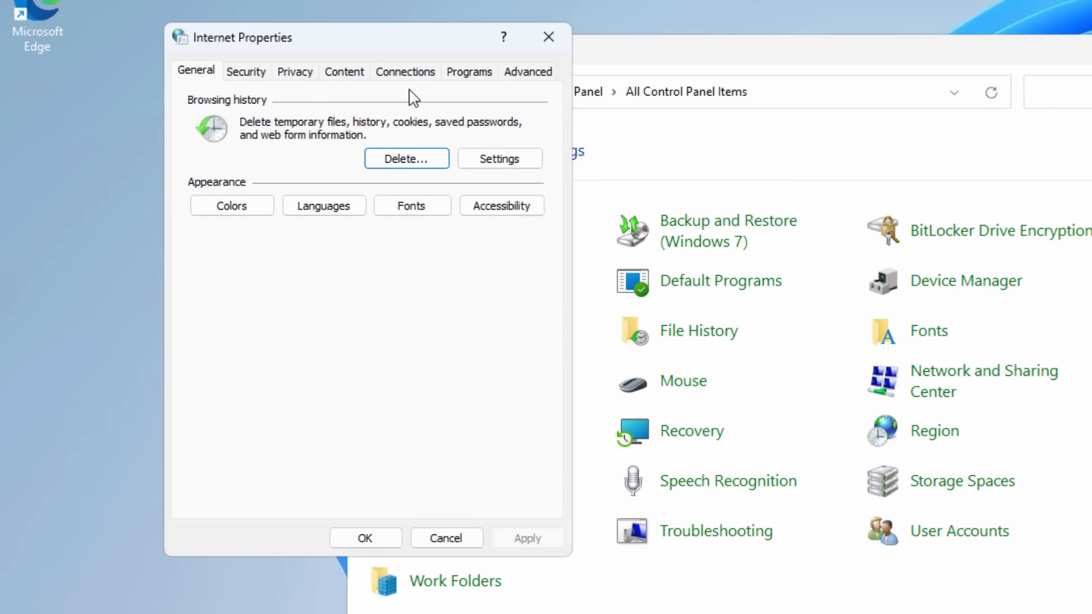
pyautogui.click(409, 81)
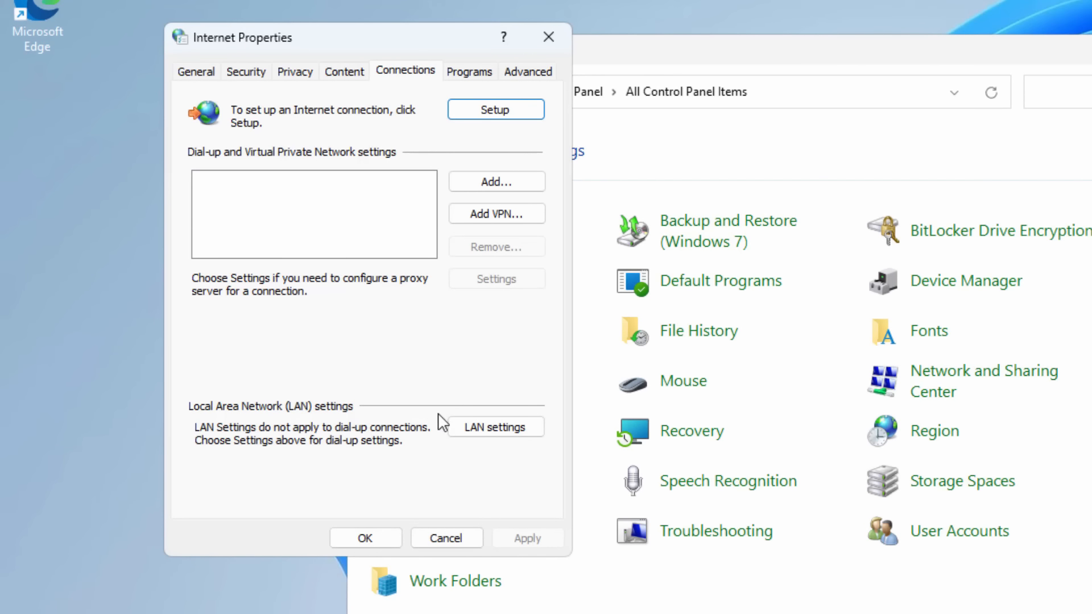
pyautogui.click(486, 434)
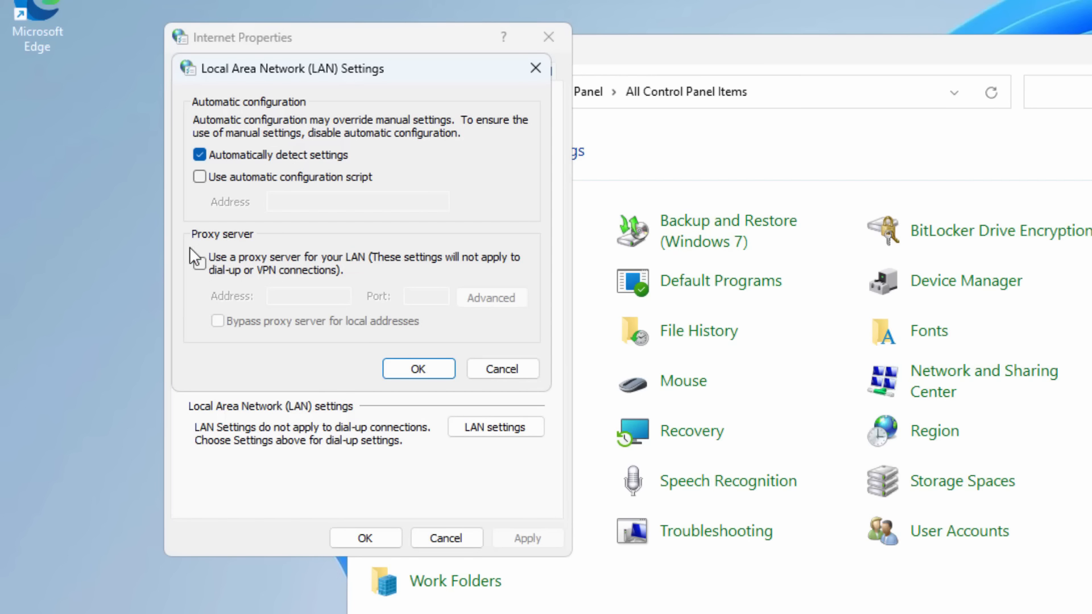
# Leave the use of a proxy server for the LAN disabled and accept the LAN settings.
pyautogui.click(198, 265)
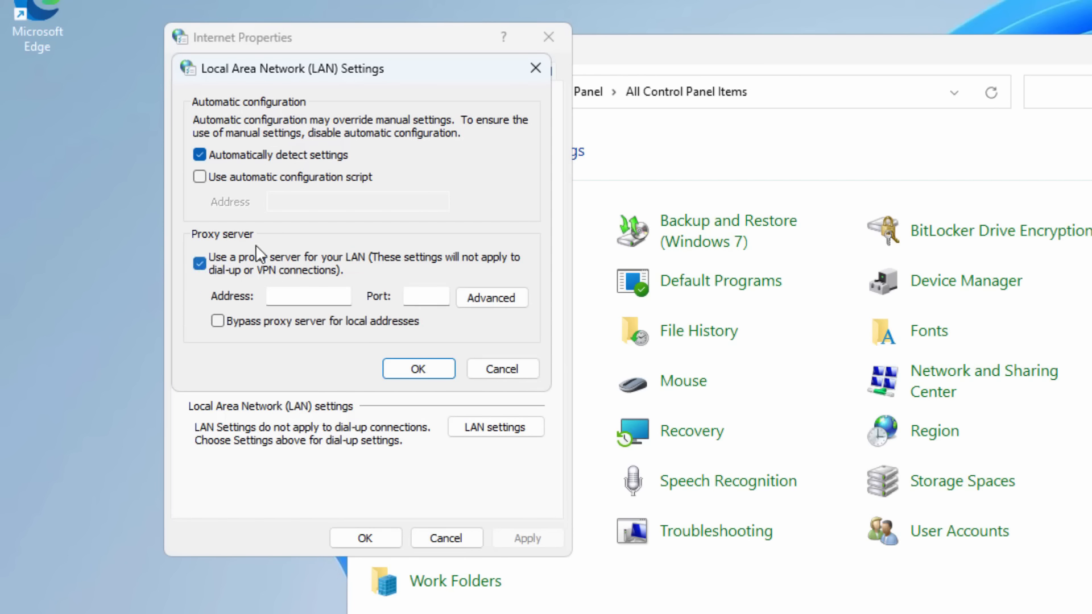
pyautogui.click(199, 263)
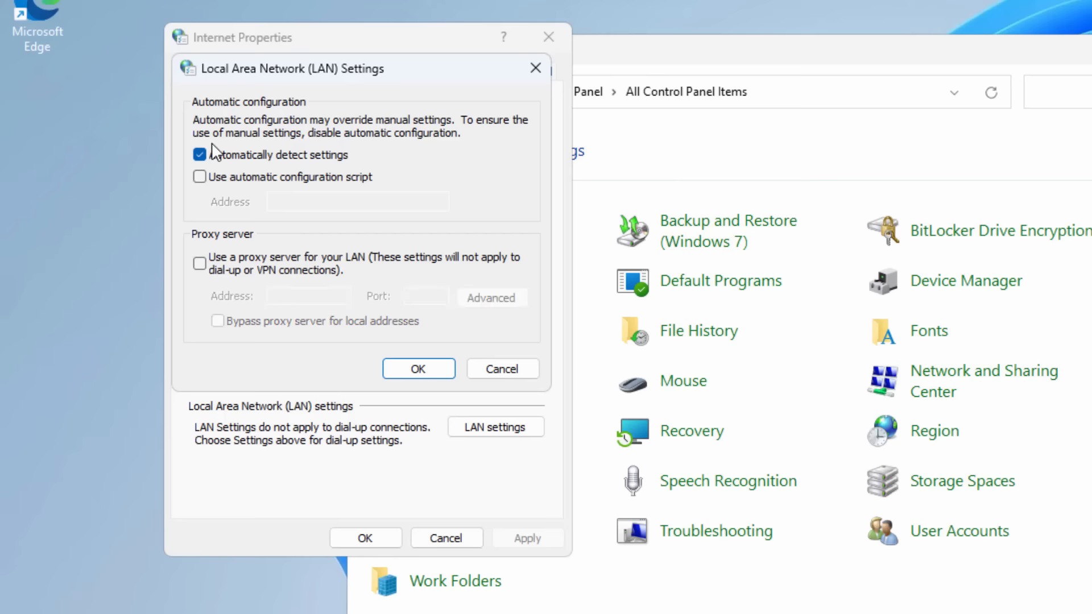
pyautogui.click(418, 369)
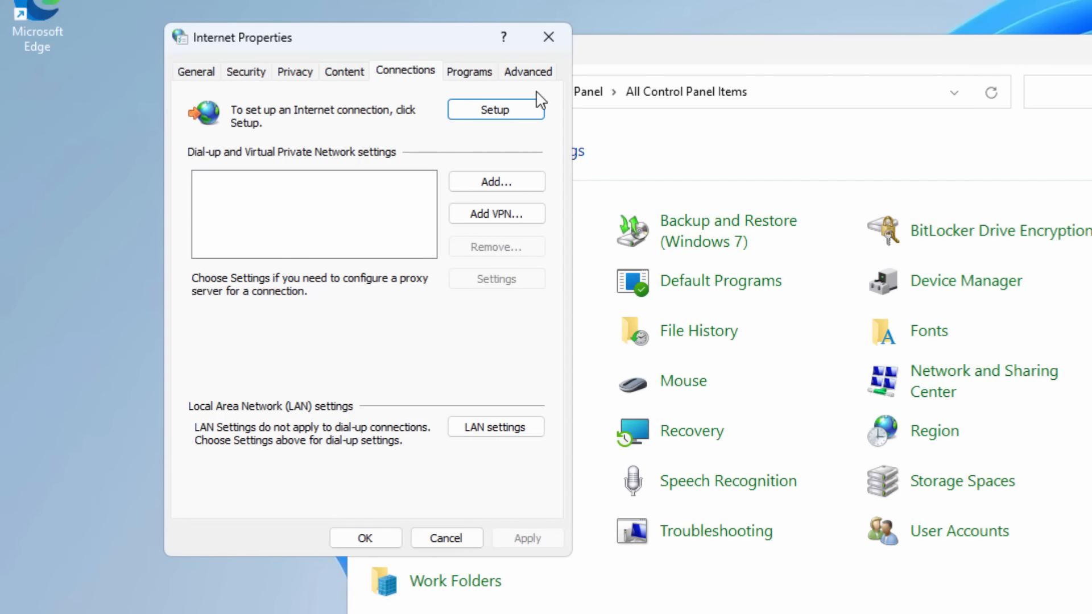
# Restore the advanced Internet settings, apply them, and close Internet Properties and Control Panel.
pyautogui.click(532, 72)
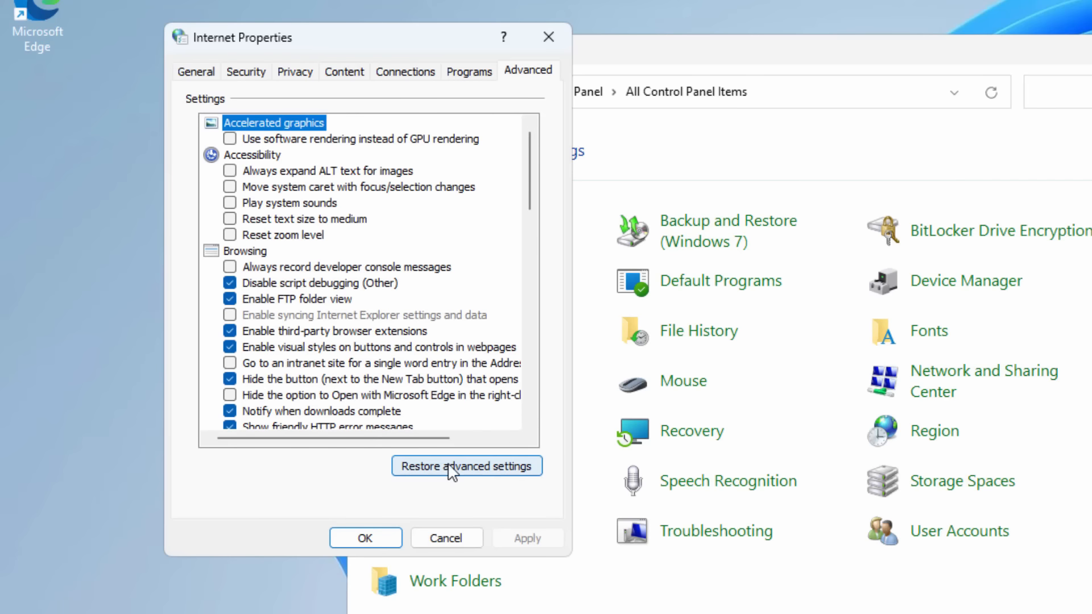
pyautogui.click(472, 471)
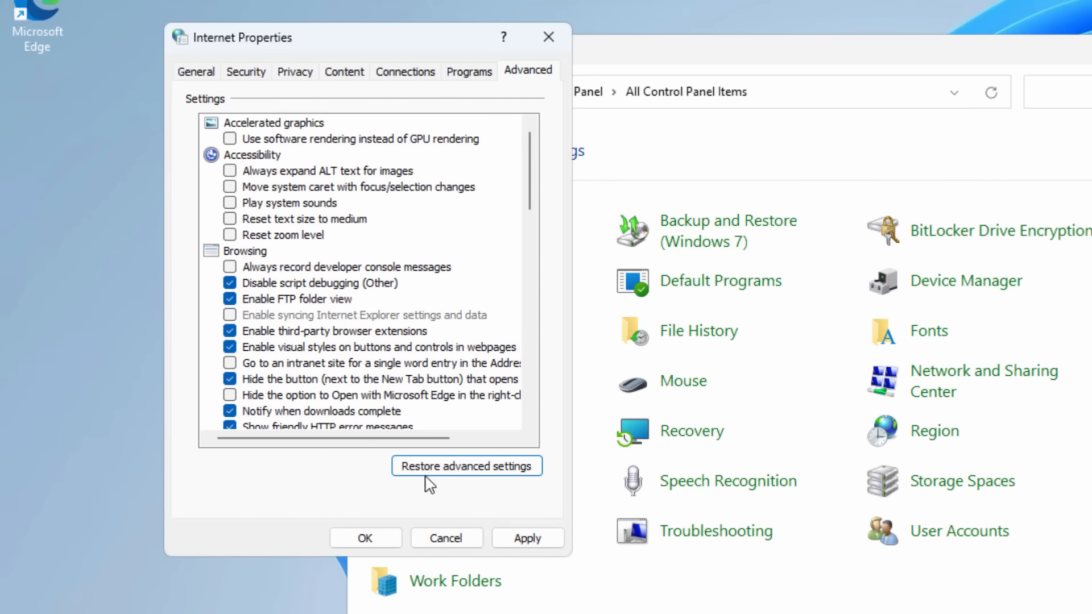
pyautogui.click(530, 537)
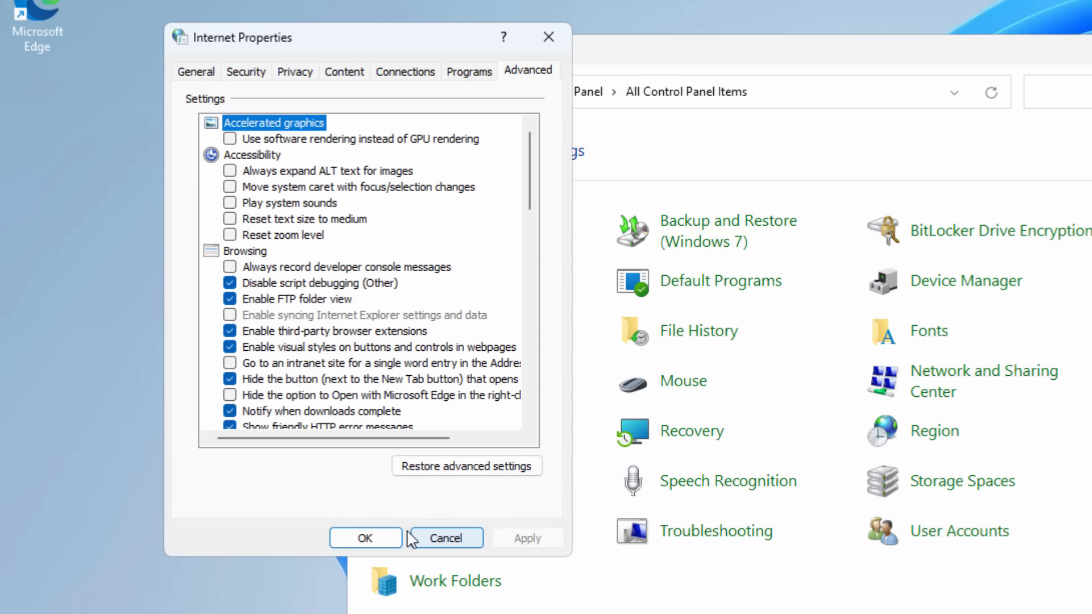
pyautogui.click(368, 538)
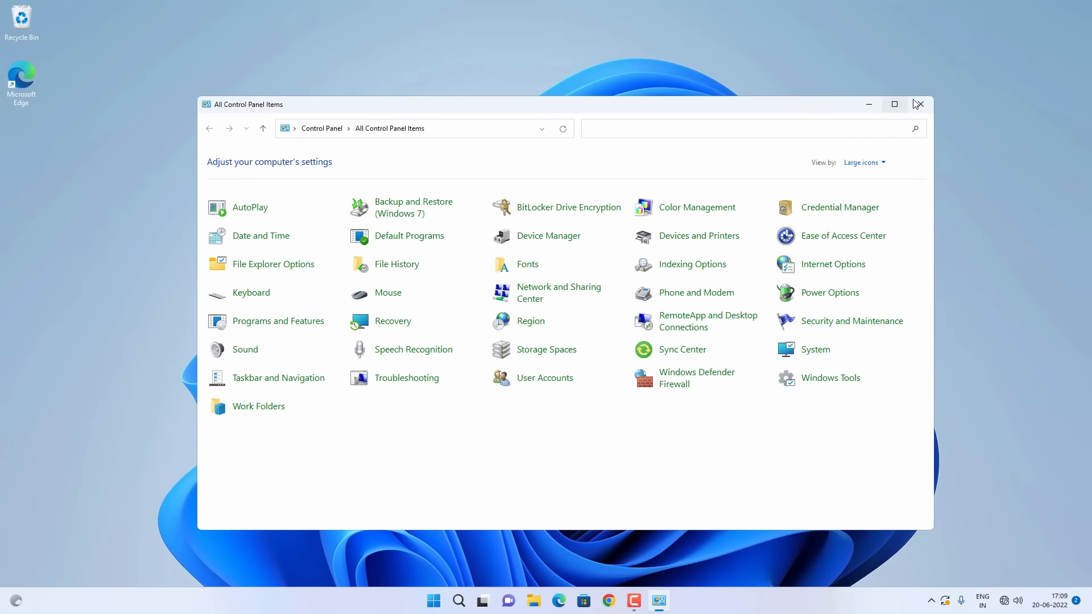
pyautogui.click(922, 105)
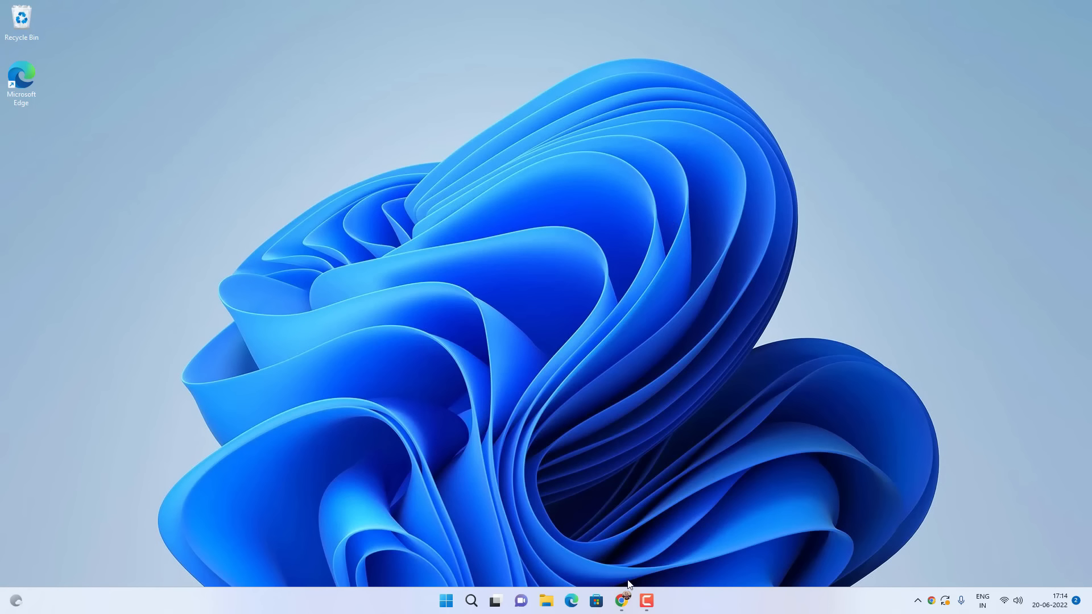
# Switch to Chrome, search Google for "asus drivers" and open the ASUS Global Download Center.
pyautogui.click(622, 600)
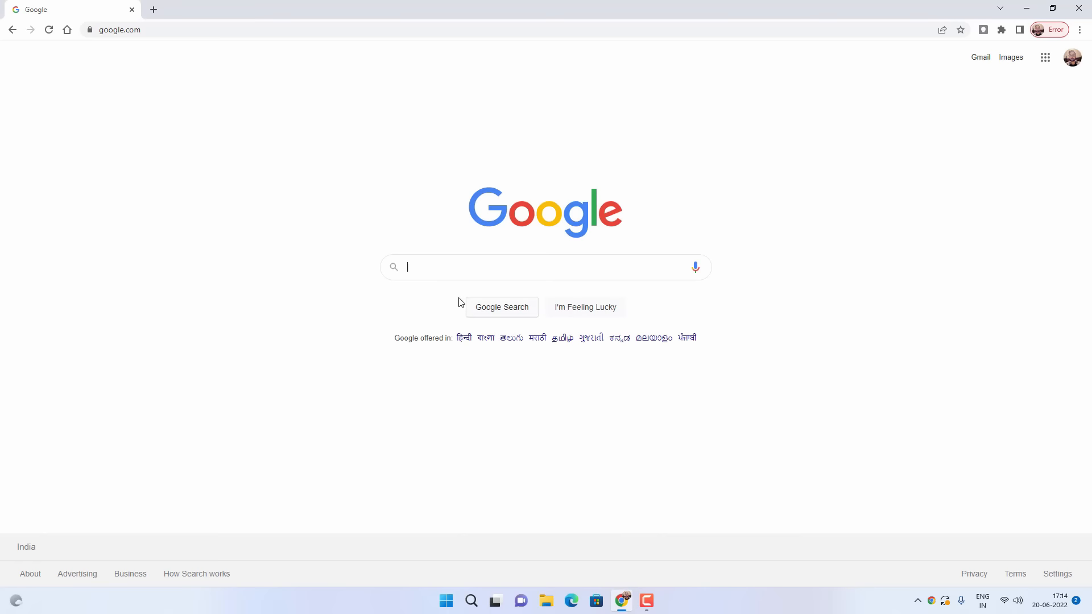
pyautogui.click(460, 267)
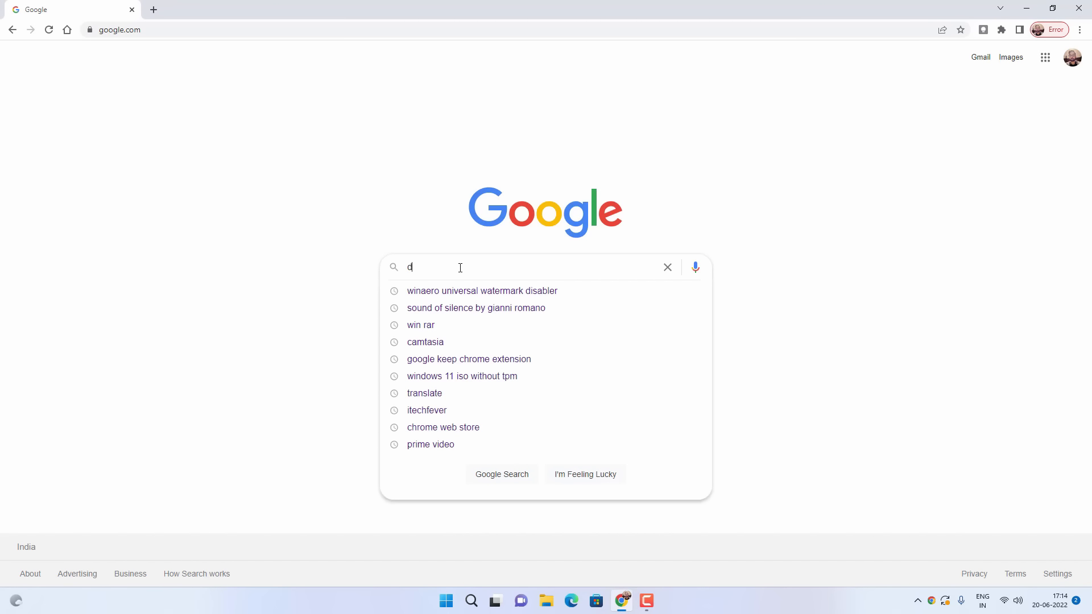
pyautogui.write('d')
pyautogui.press('BackSpace')
pyautogui.write('as')
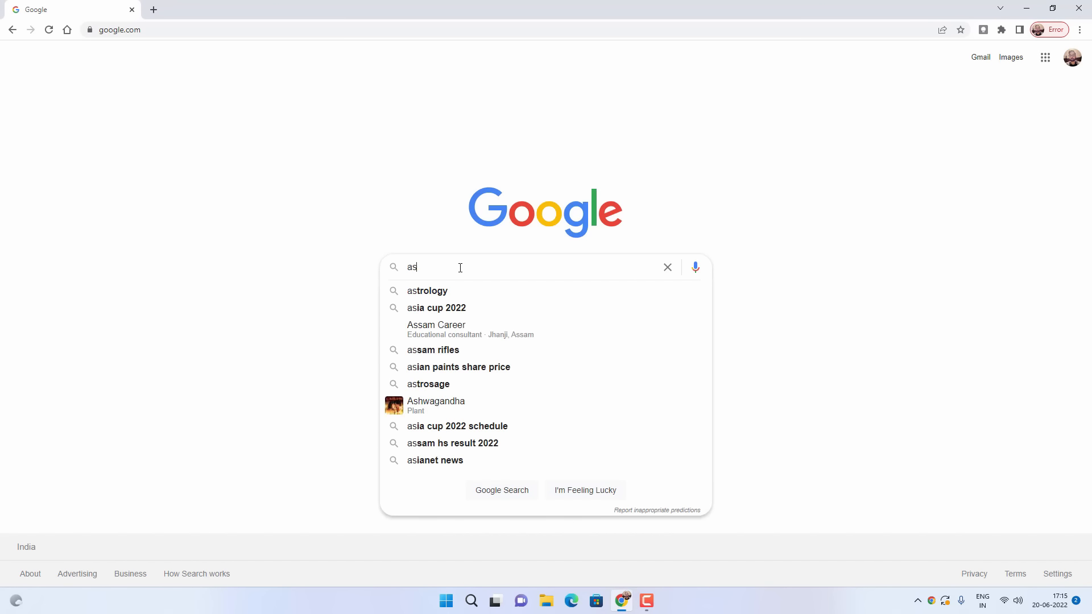
pyautogui.write('us drivers')
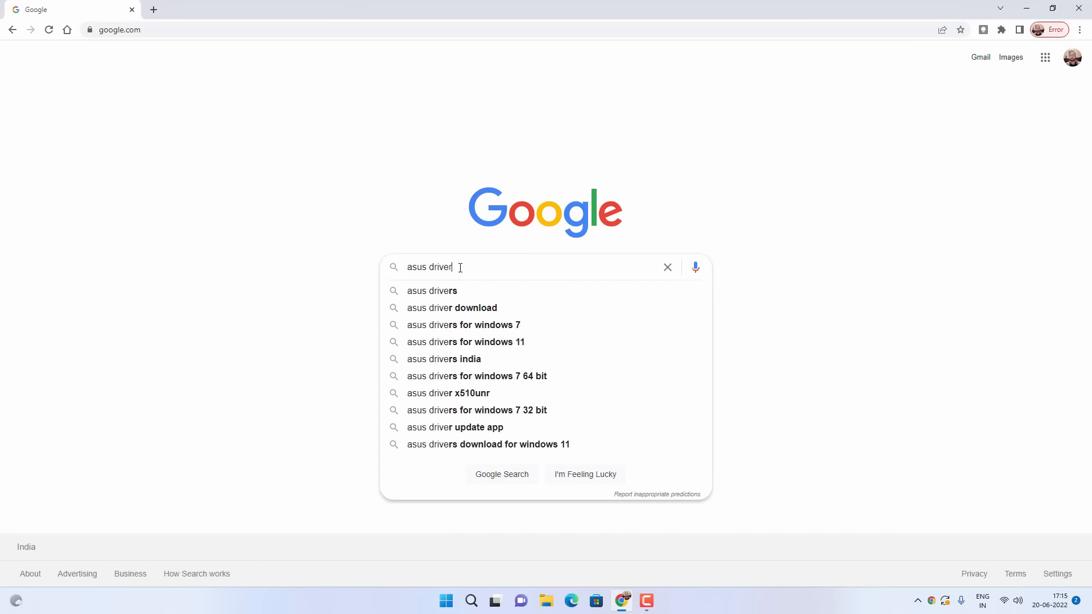
pyautogui.press('Return')
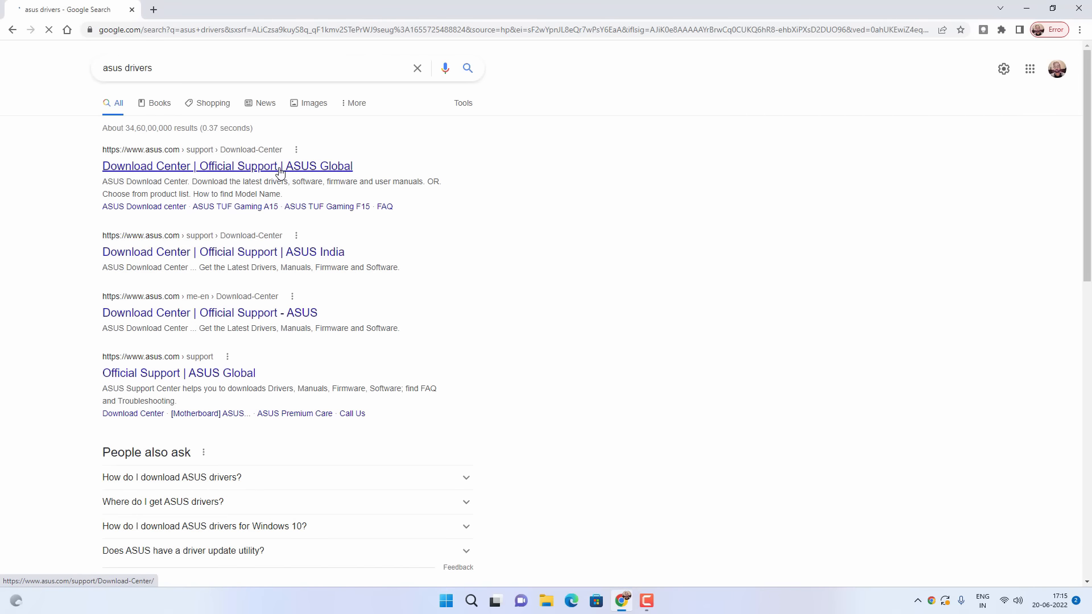
pyautogui.click(284, 169)
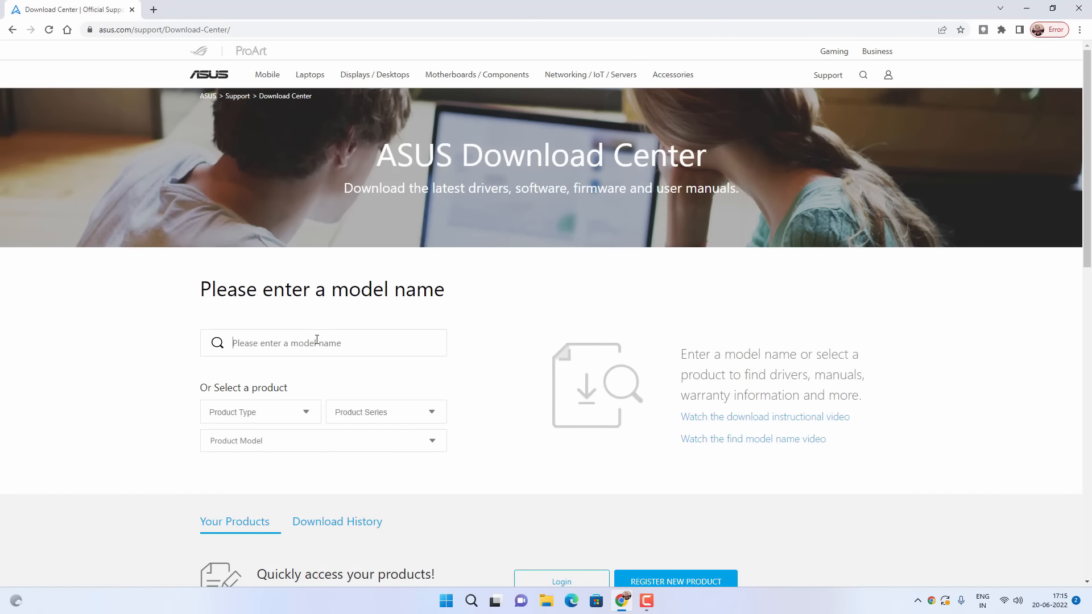
# Select Laptops, Gaming Series and the 2021 ASUS TUF Gaming A15, and open its Driver & Utility page.
pyautogui.click(279, 421)
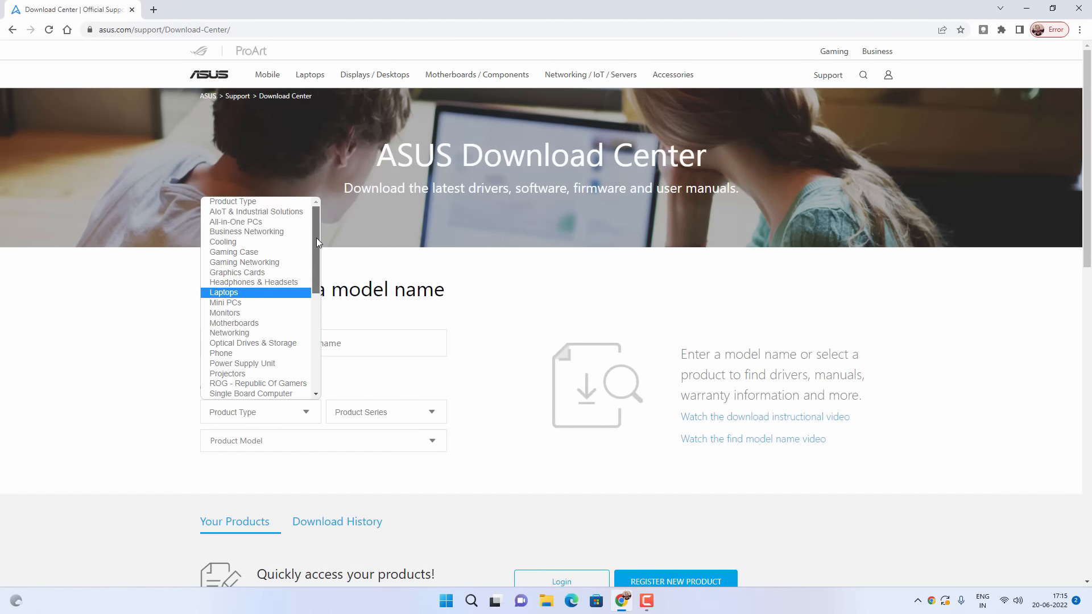
pyautogui.click(268, 292)
pyautogui.click(362, 417)
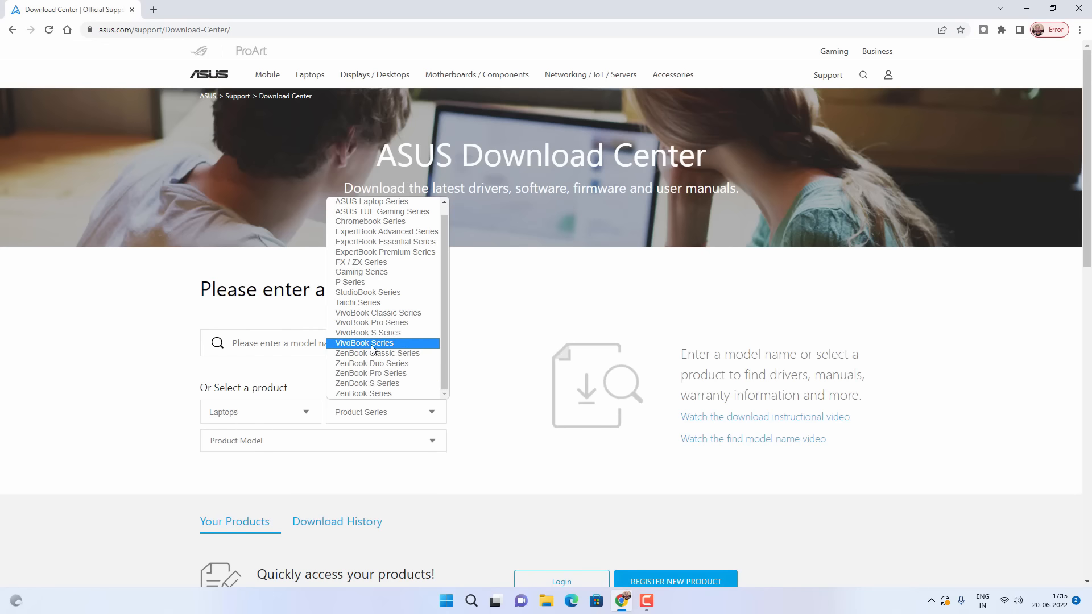
pyautogui.click(385, 273)
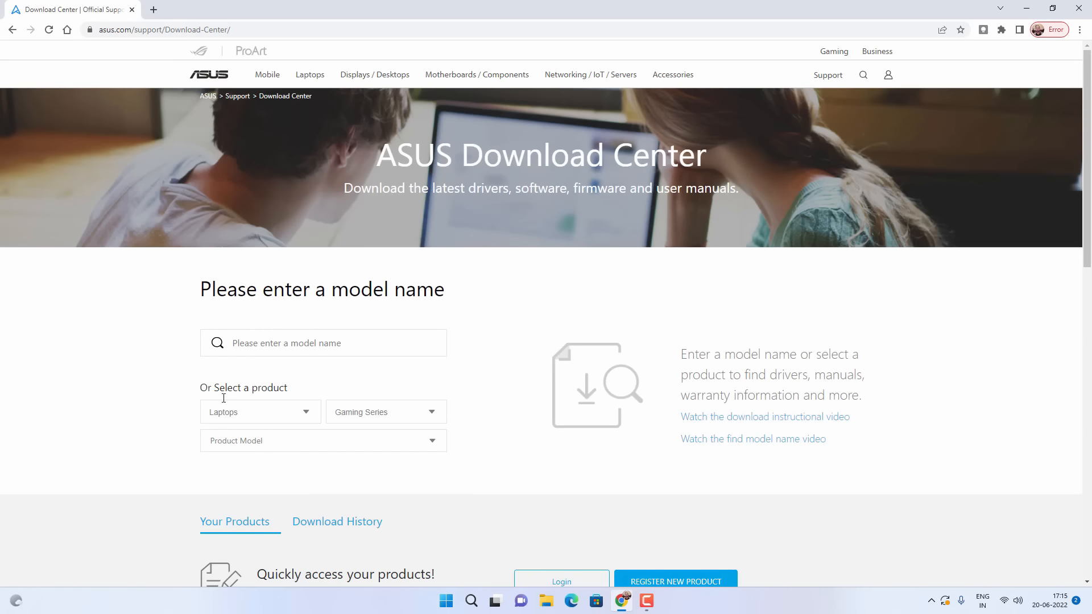
pyautogui.click(242, 436)
pyautogui.click(274, 476)
pyautogui.scroll(-1, 409, 474)
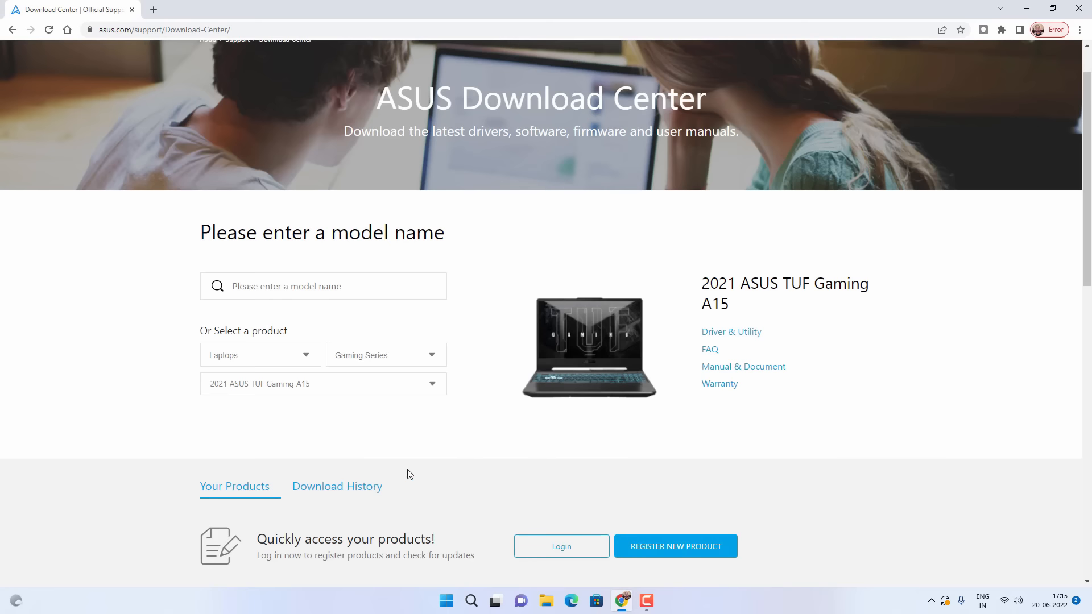
pyautogui.click(742, 335)
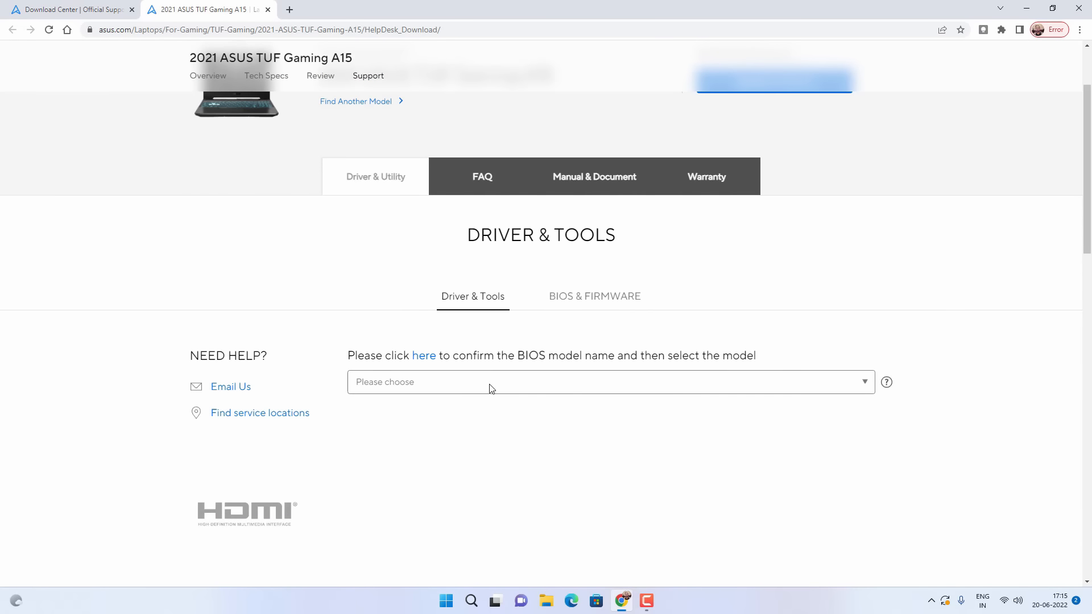
# List the FA506ICB drivers for Windows 11 64-bit, look through the networking downloads and close the browser.
pyautogui.click(489, 385)
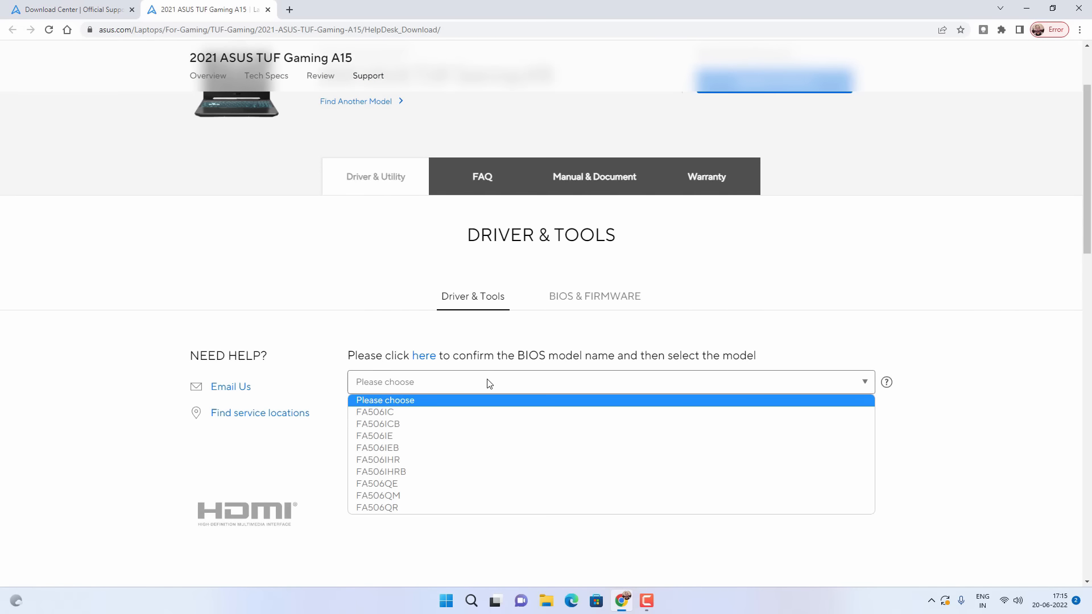
pyautogui.click(401, 425)
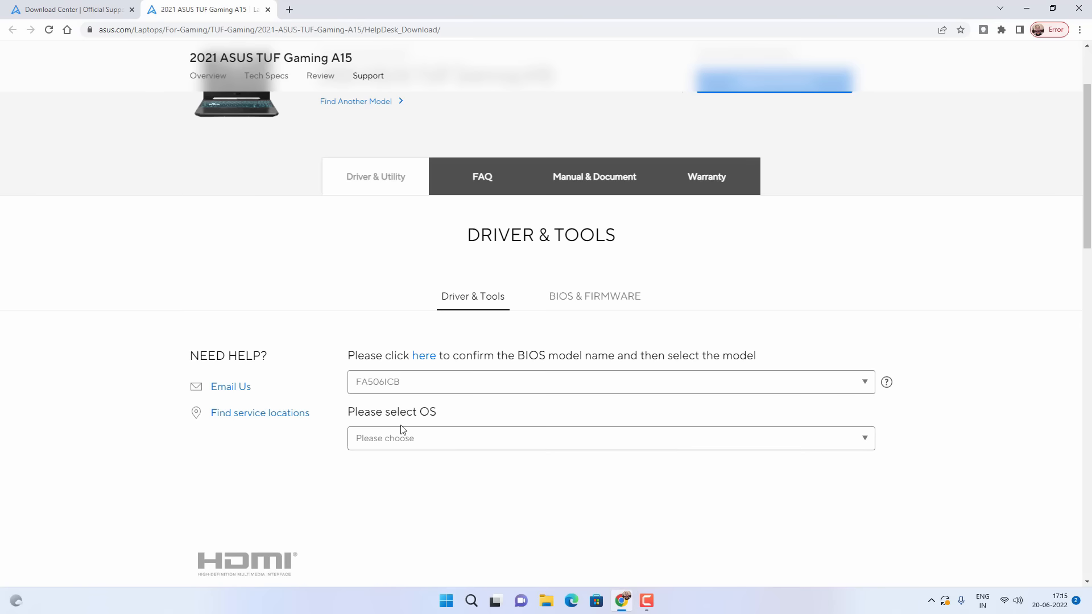
pyautogui.click(436, 437)
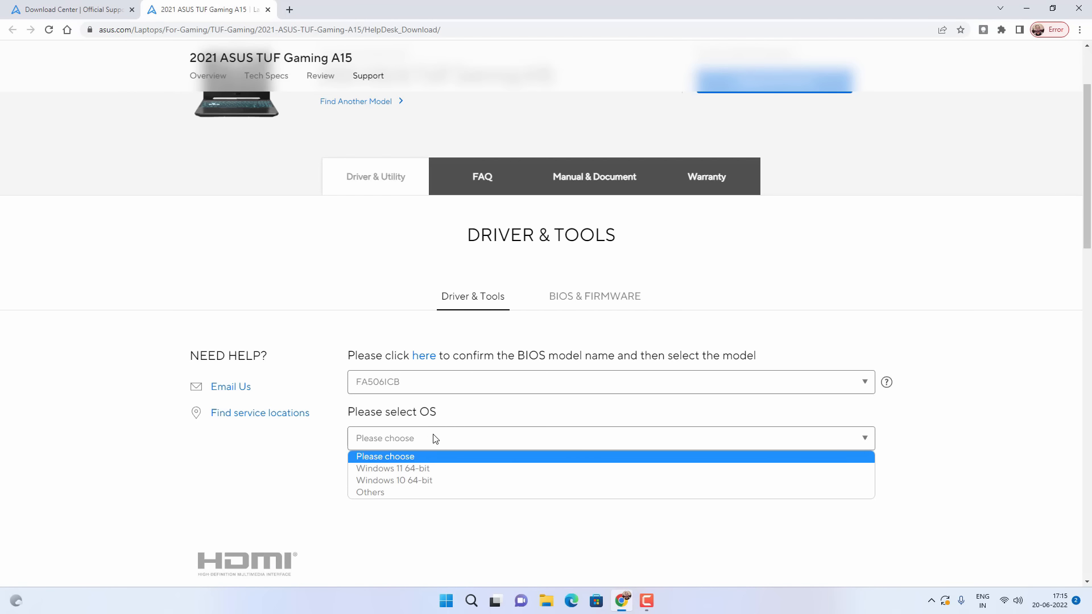
pyautogui.click(419, 469)
pyautogui.scroll(-5, 478, 452)
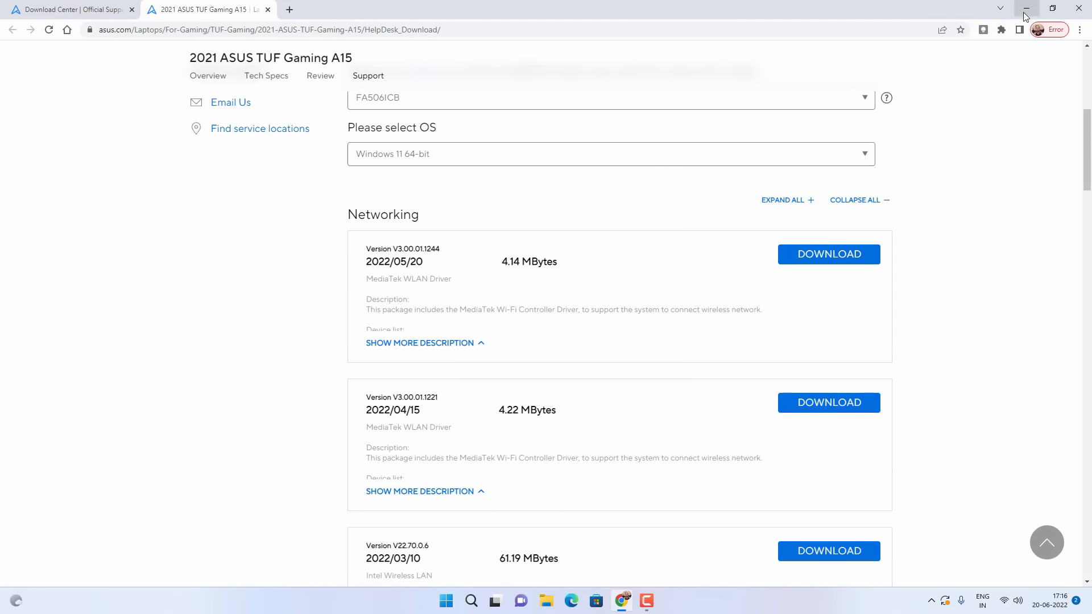
pyautogui.click(1080, 5)
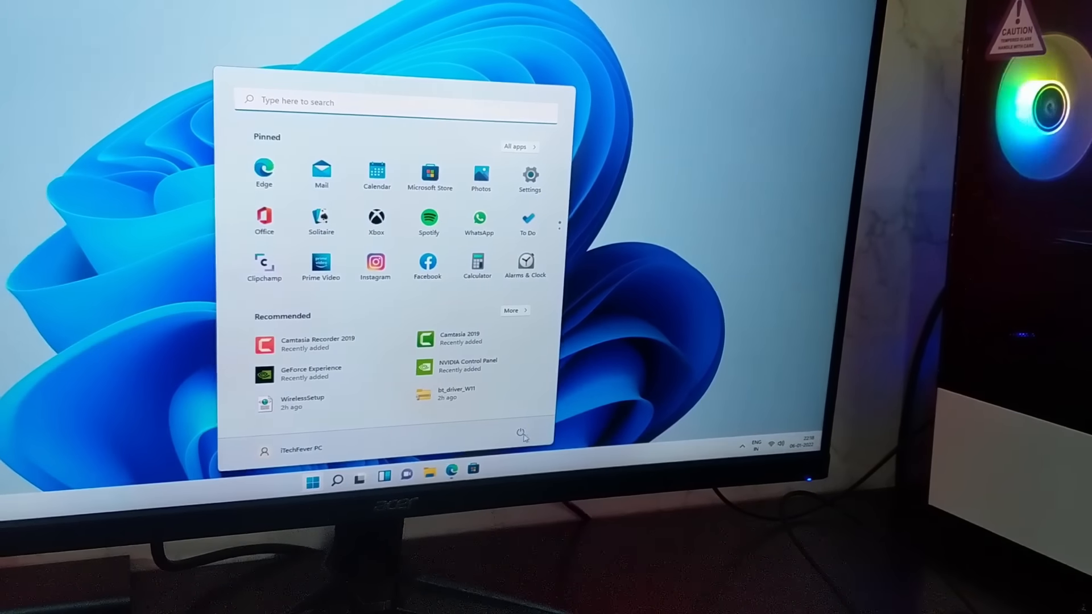
# Shut down the PC.
pyautogui.click(520, 433)
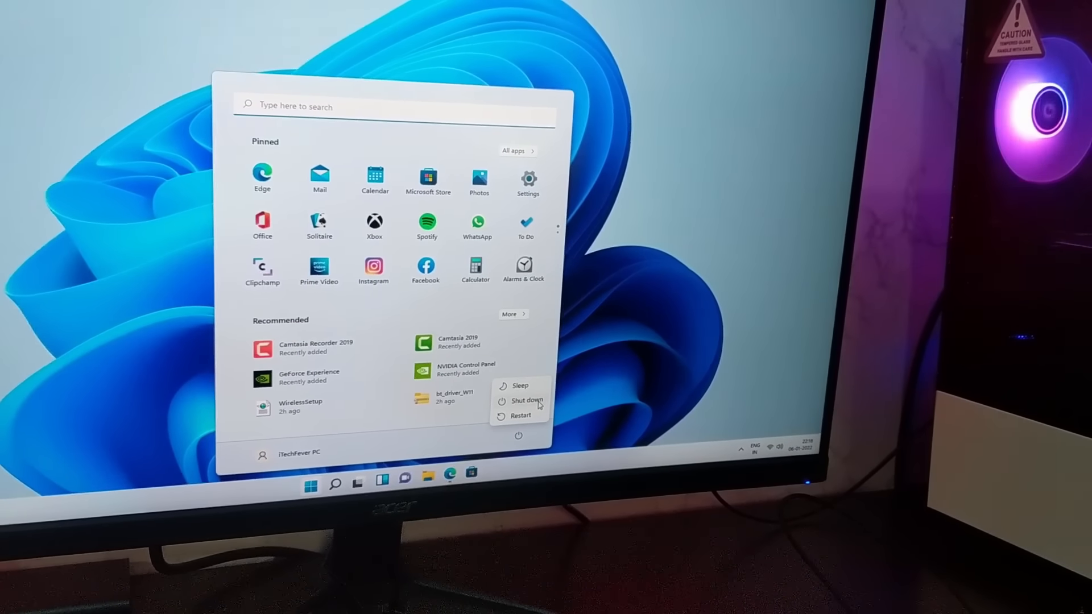
pyautogui.click(537, 402)
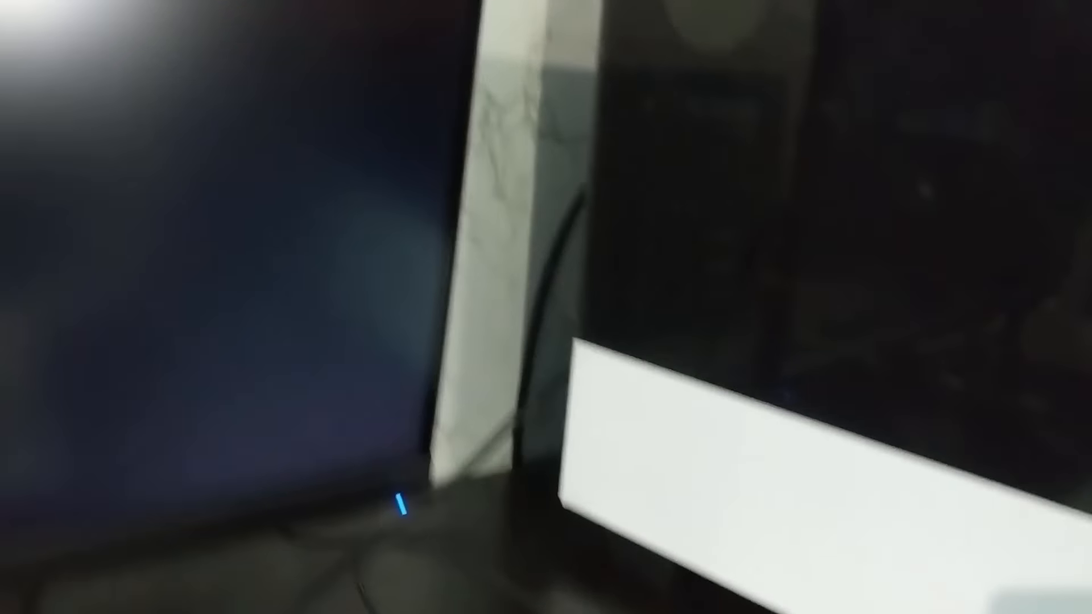